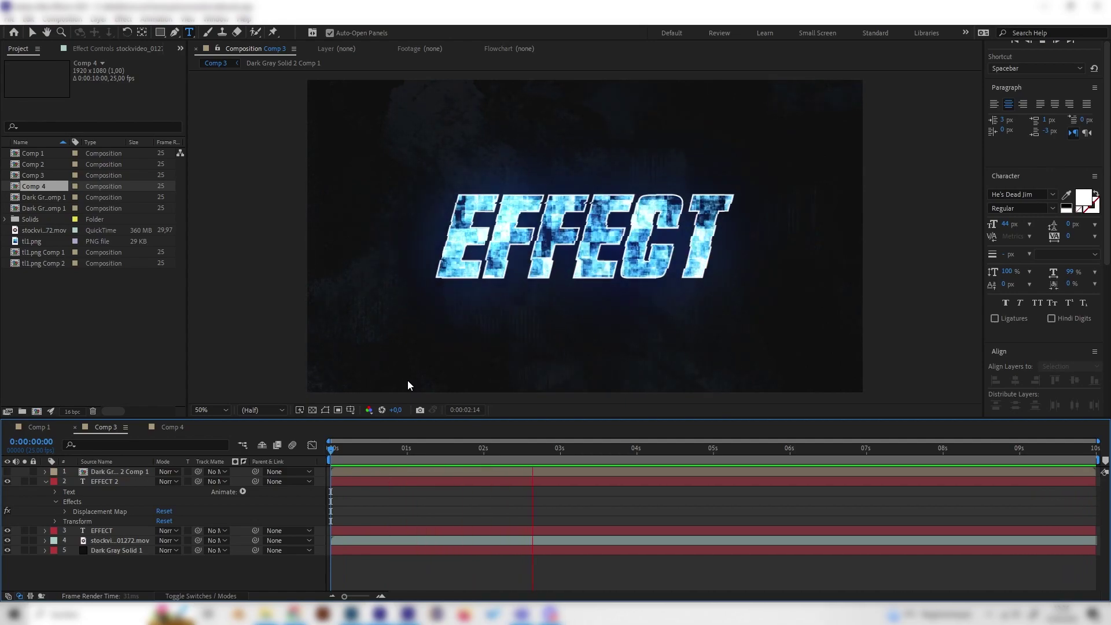
# In Comp 4 near the start, add a new text layer reading 'effect'
pyautogui.click(176, 428)
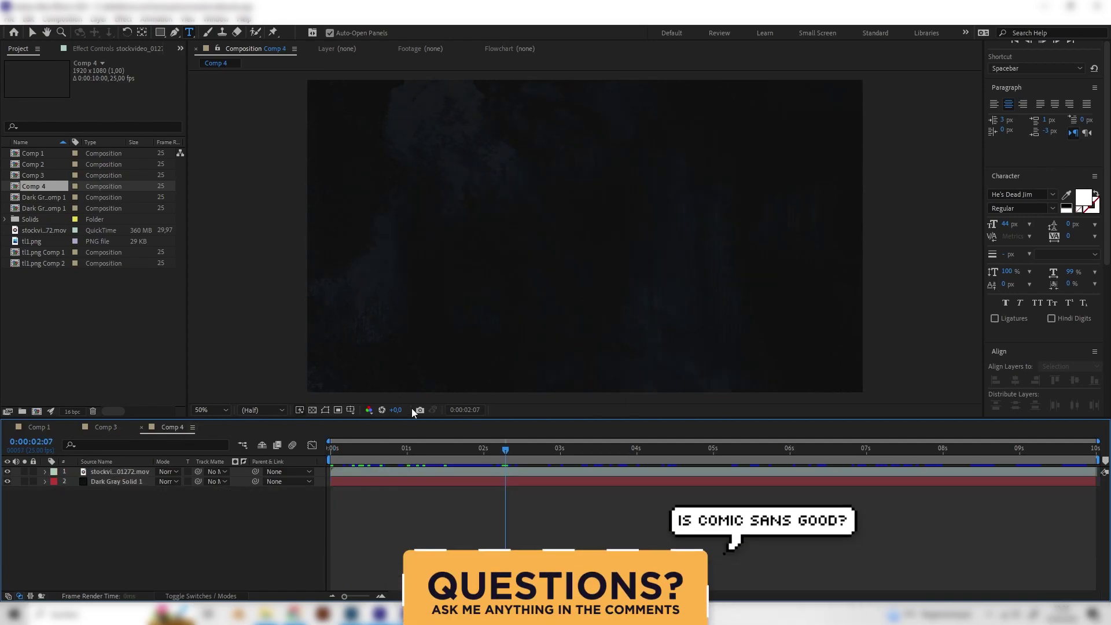
pyautogui.moveTo(384, 446); pyautogui.dragTo(368, 449)
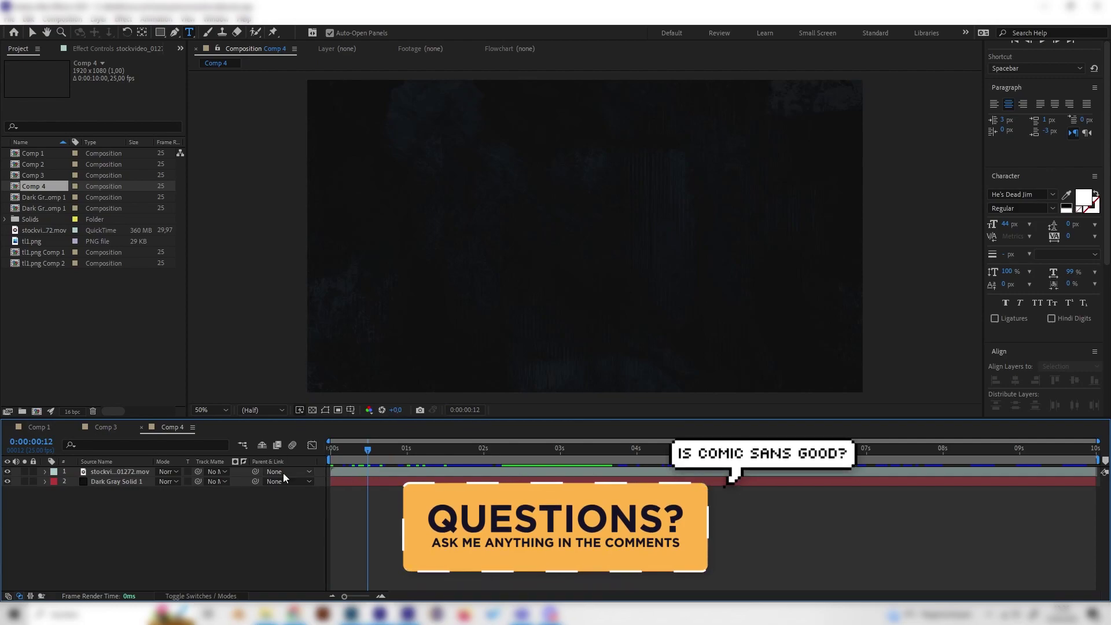
pyautogui.rightClick(211, 506)
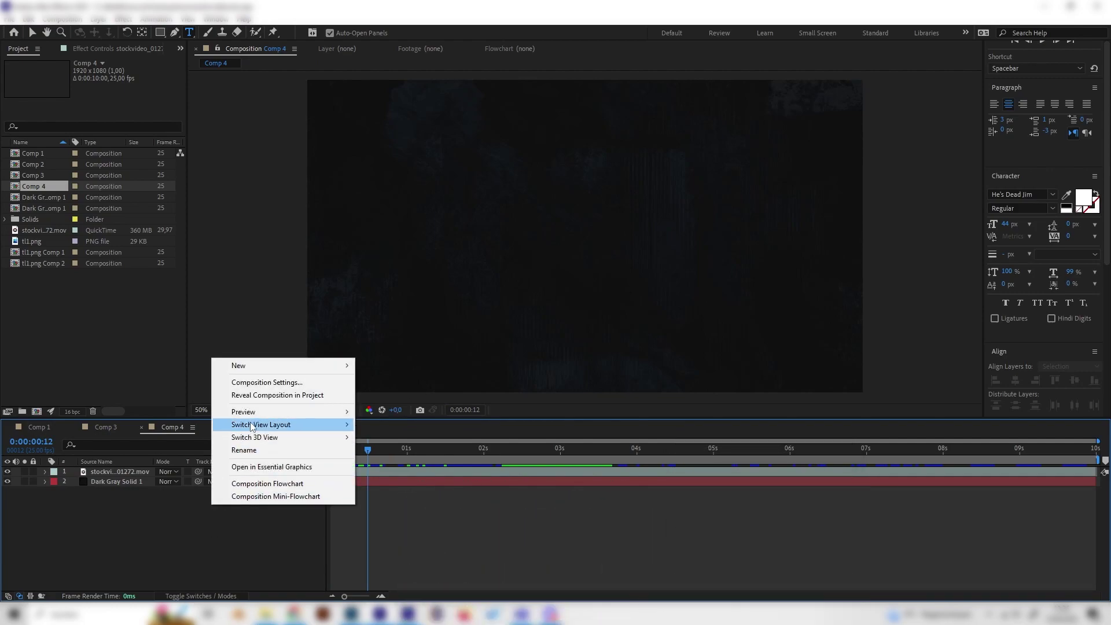
pyautogui.moveTo(254, 365)
pyautogui.click(378, 380)
pyautogui.write('effect')
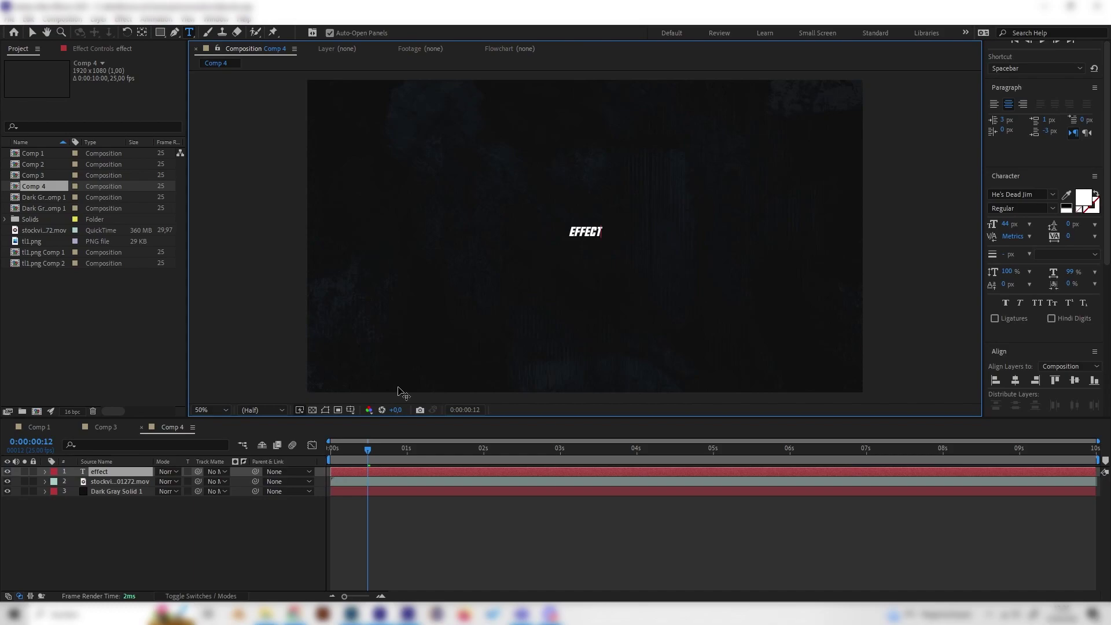
# Scale the effect text layer up to 648%
pyautogui.click(166, 571)
pyautogui.click(112, 472)
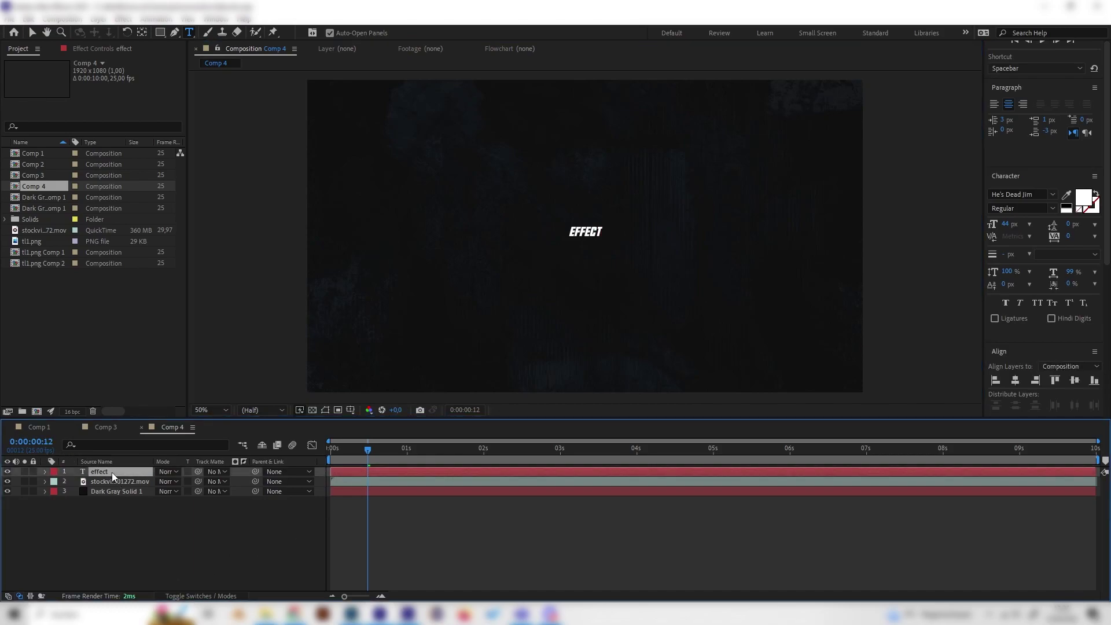
pyautogui.press('s')
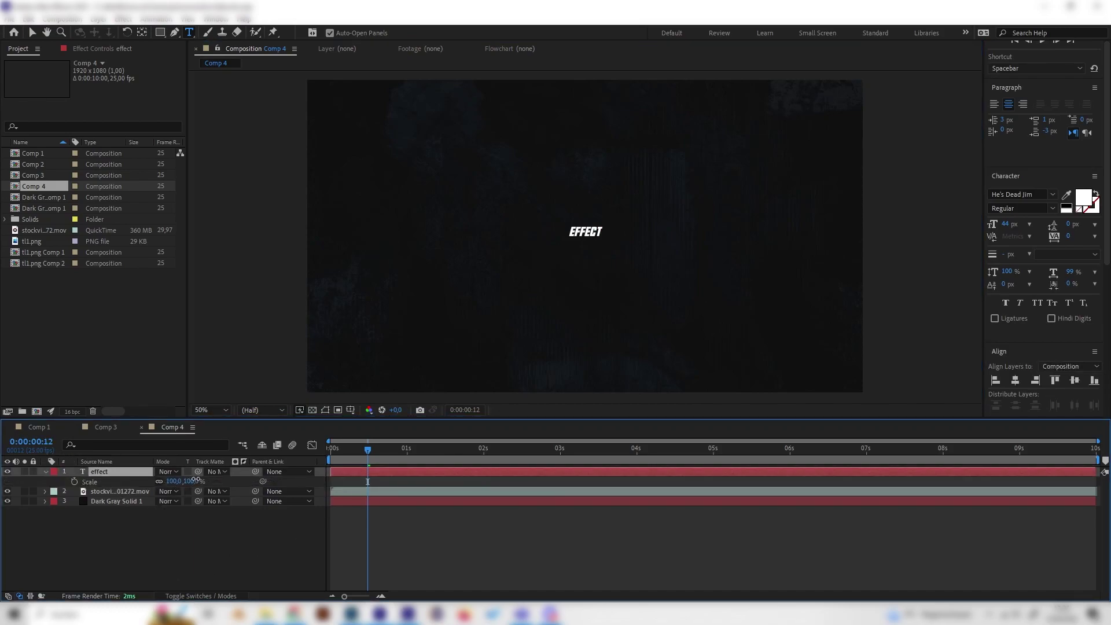
pyautogui.moveTo(174, 481); pyautogui.dragTo(405, 475)
# Centre the text horizontally and vertically in the composition
pyautogui.click(205, 546)
pyautogui.click(116, 471)
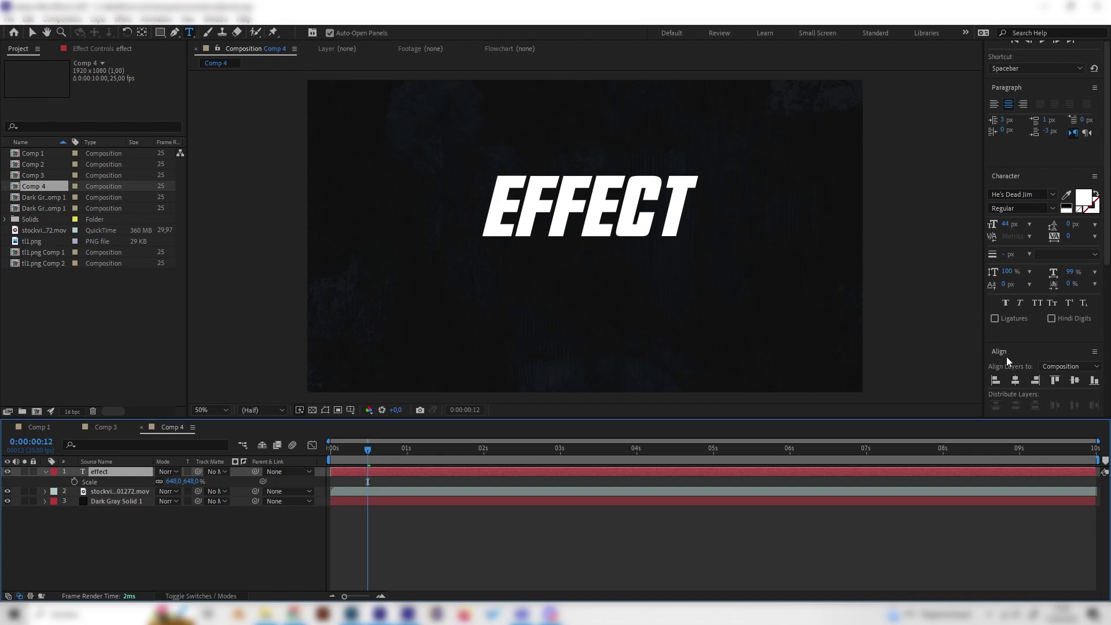
pyautogui.click(1015, 380)
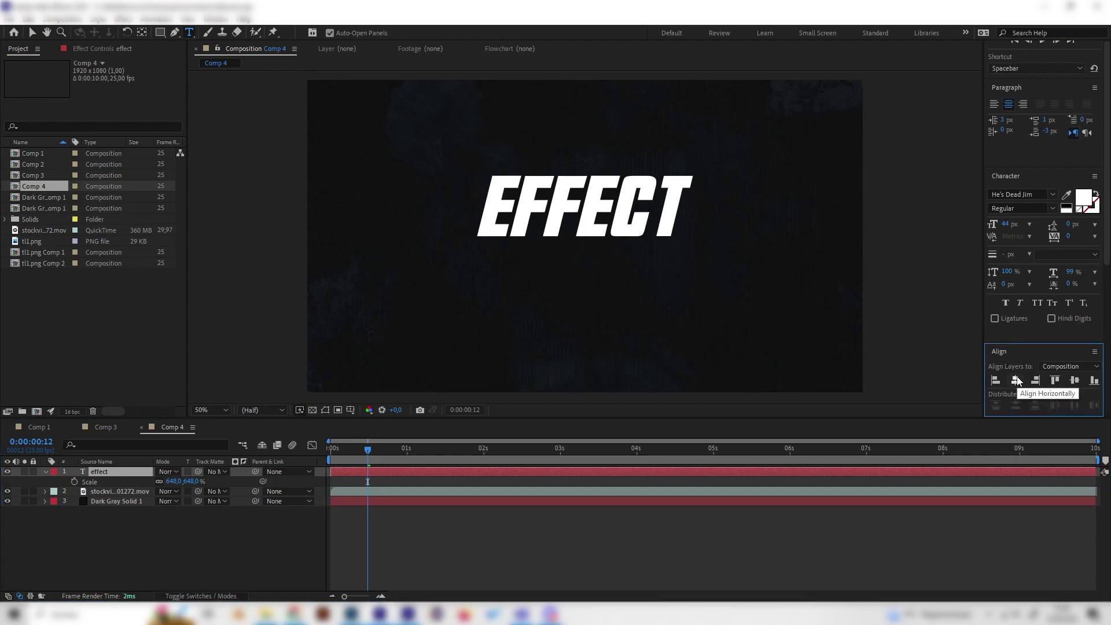
pyautogui.click(1074, 380)
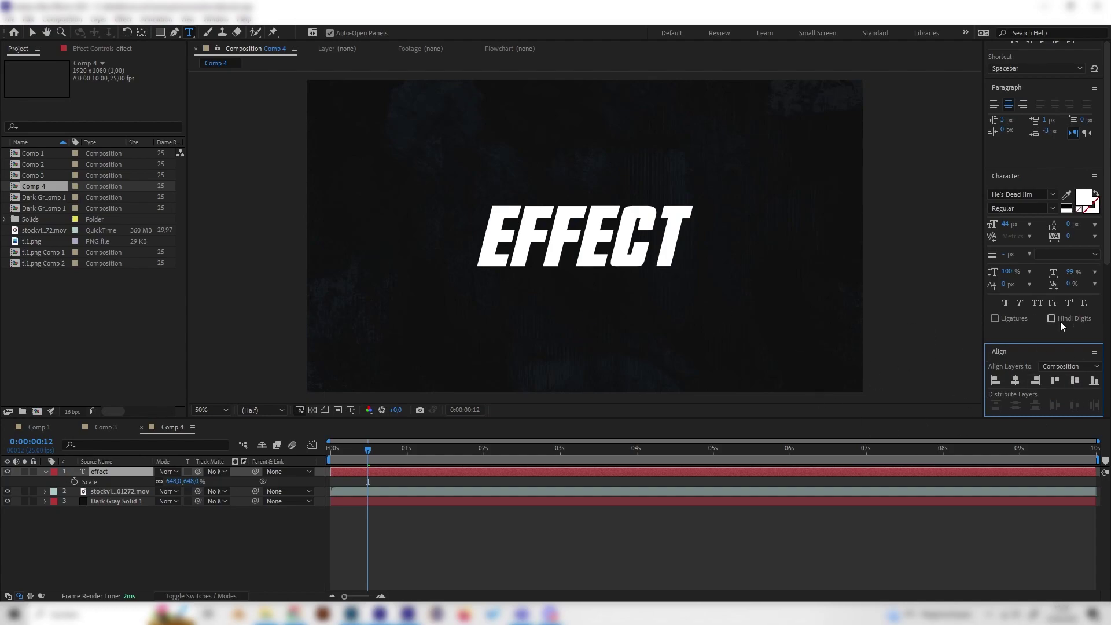
pyautogui.click(215, 18)
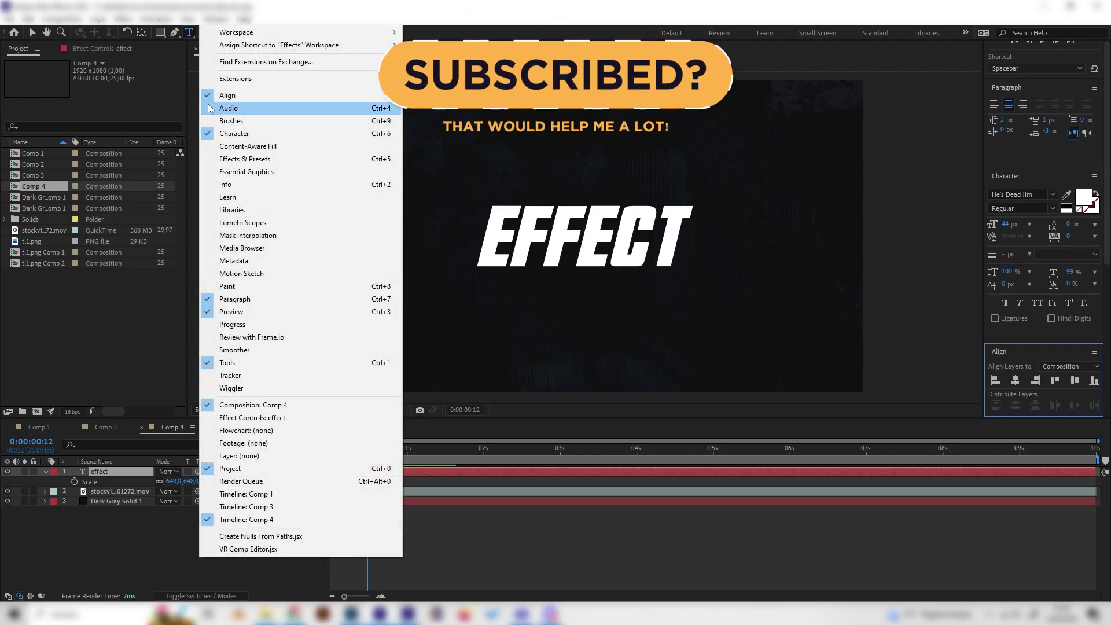
# Apply Turbulent Noise to the text via a 'turbu' search, comparing with the Comp 3 reference
pyautogui.click(160, 558)
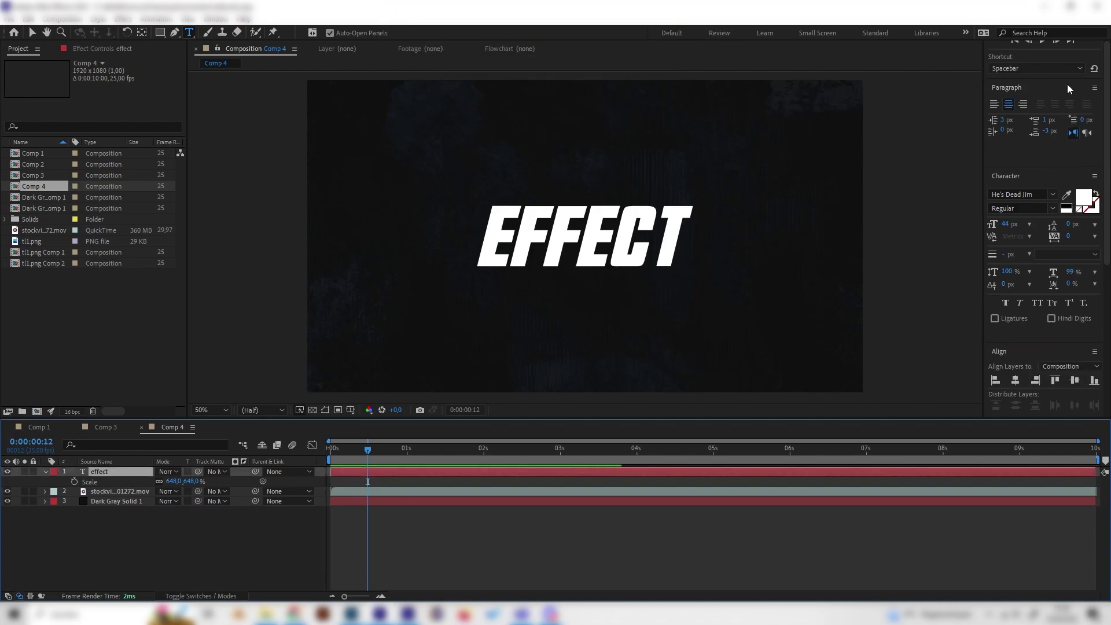
pyautogui.scroll(5, 1037, 186)
pyautogui.click(1032, 141)
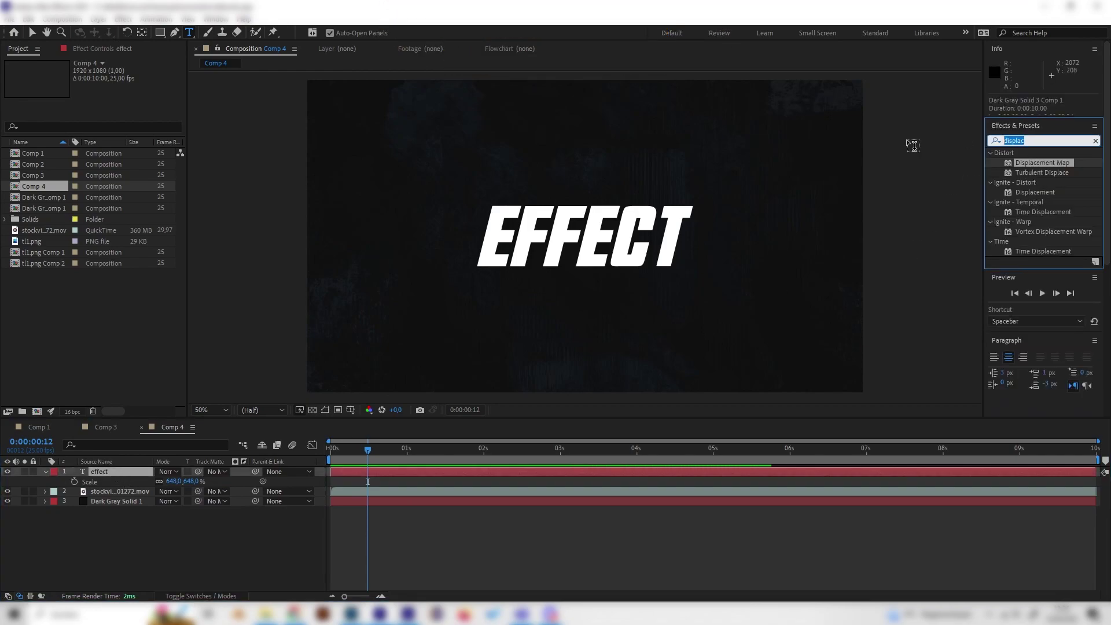
pyautogui.write('turbul')
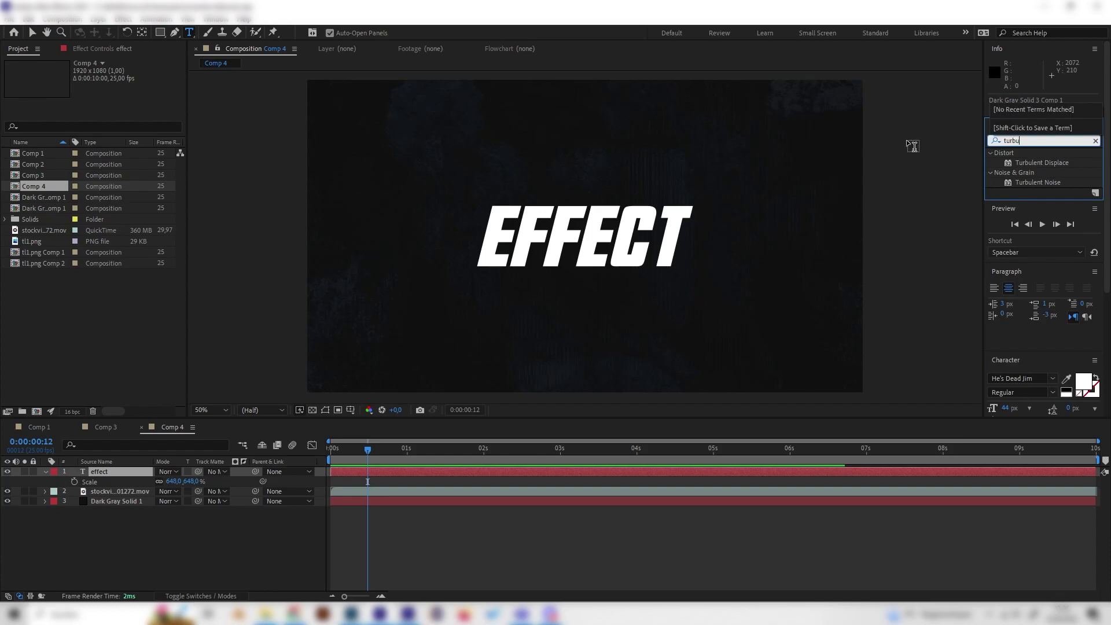
pyautogui.doubleClick(1044, 182)
pyautogui.press('v')
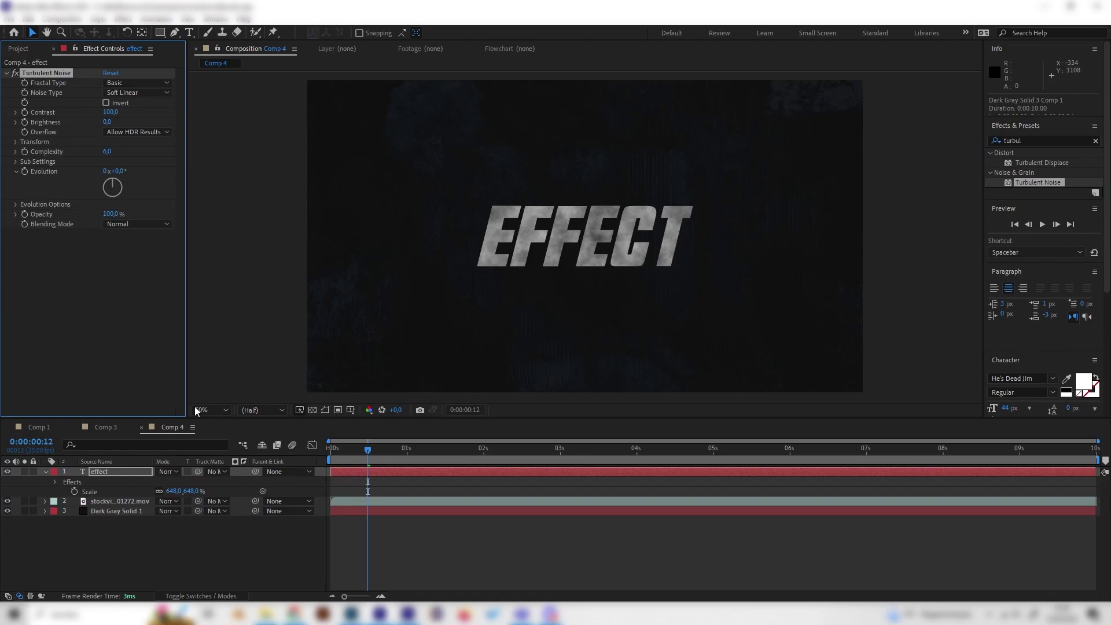
pyautogui.click(103, 427)
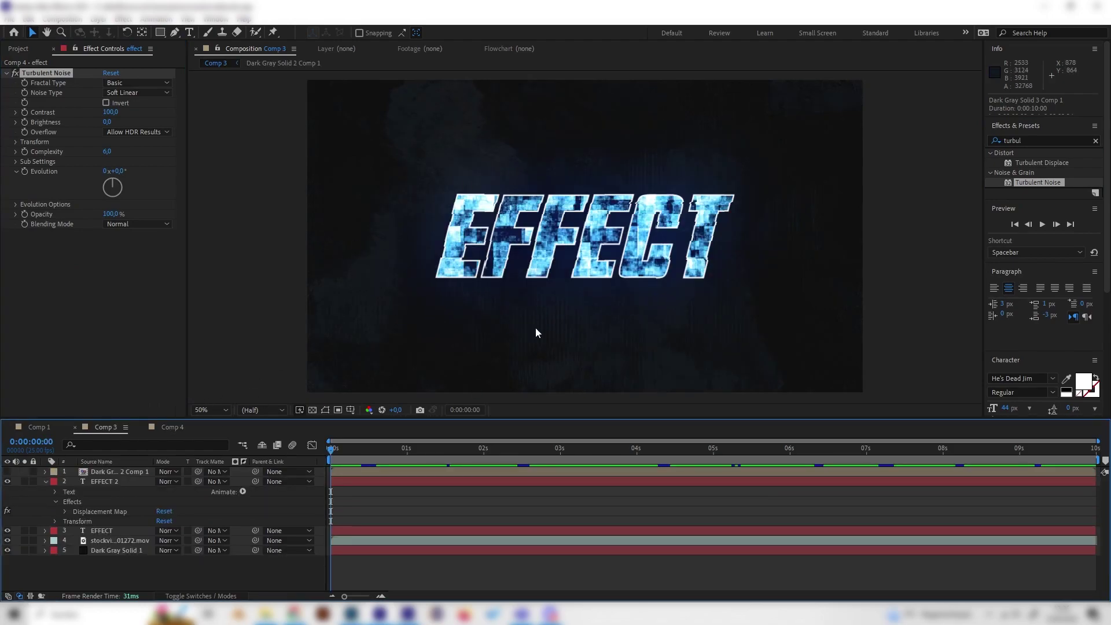
pyautogui.click(164, 433)
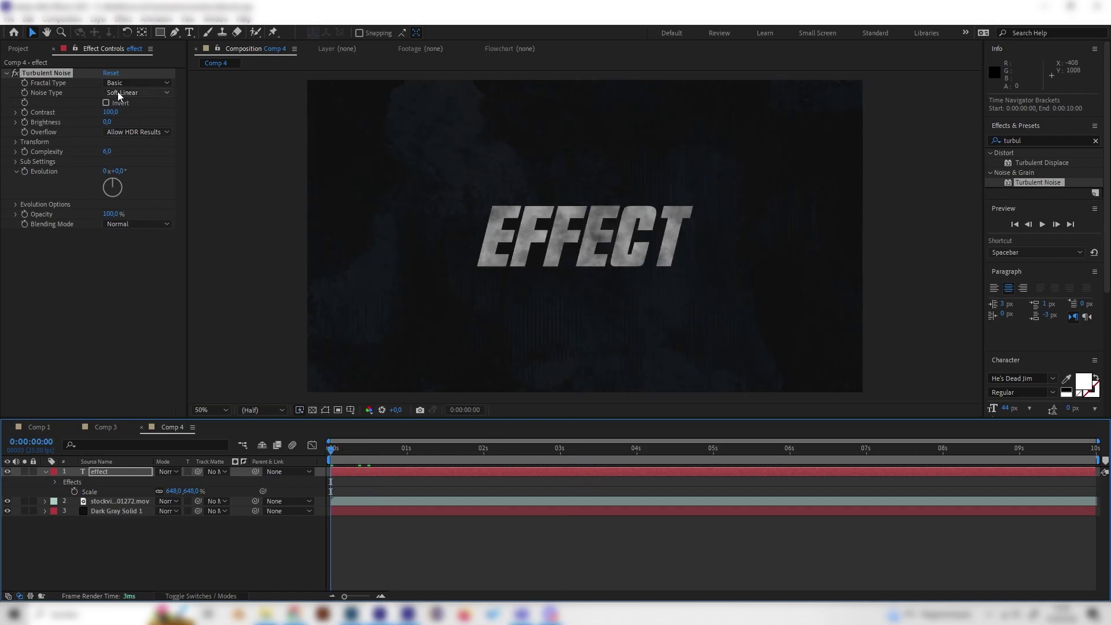
# Set Noise Type to Block and try Complexity 2 before keeping 6
pyautogui.click(119, 93)
pyautogui.click(124, 106)
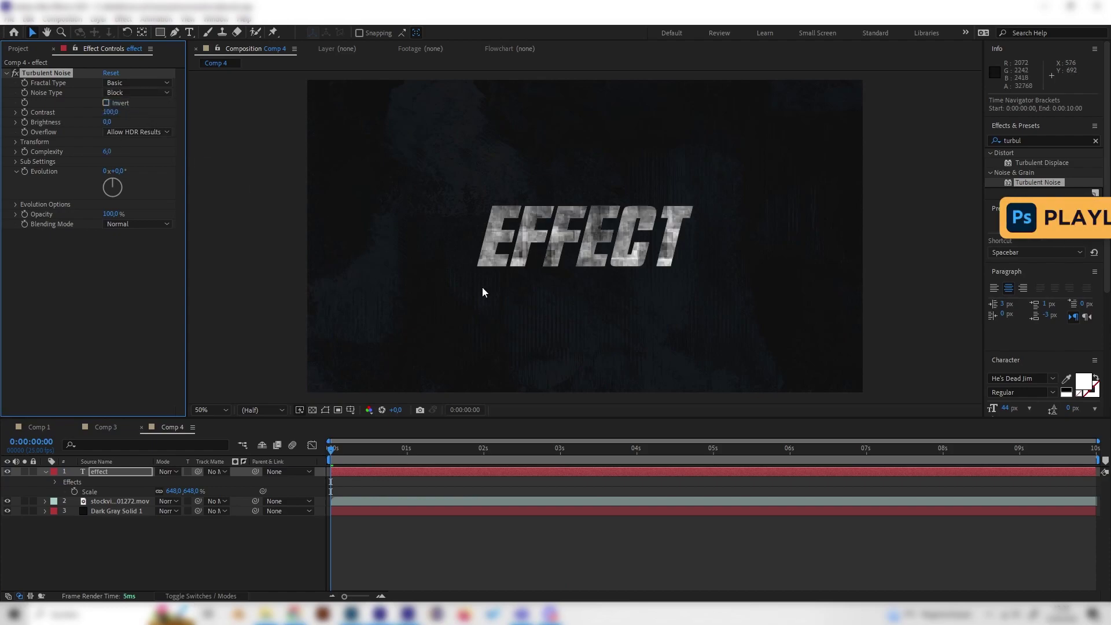
pyautogui.press('.')
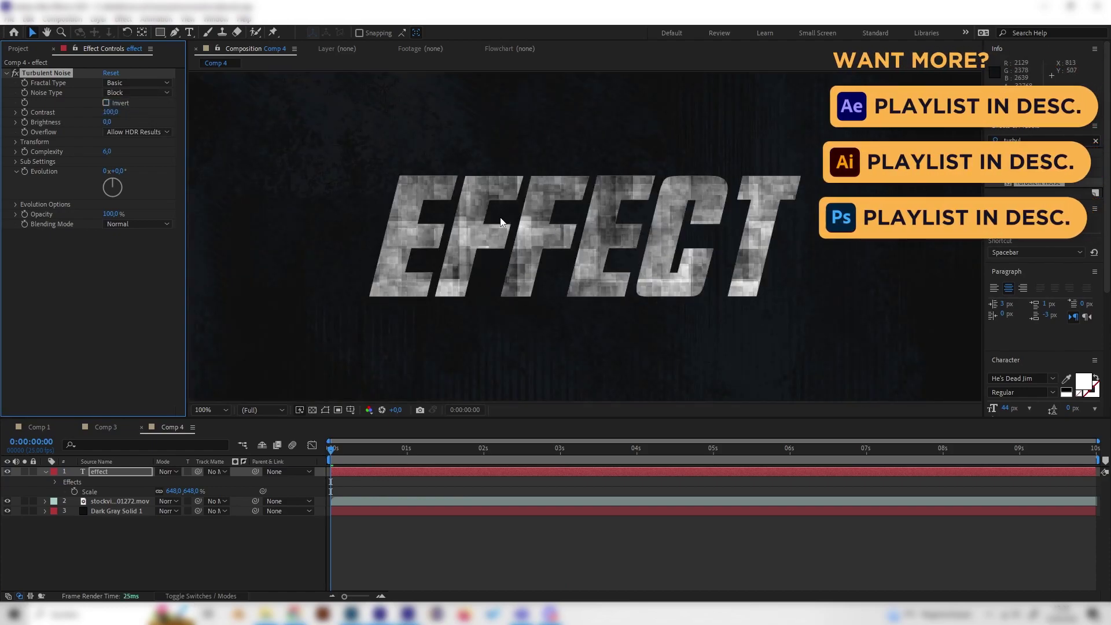
pyautogui.click(108, 153)
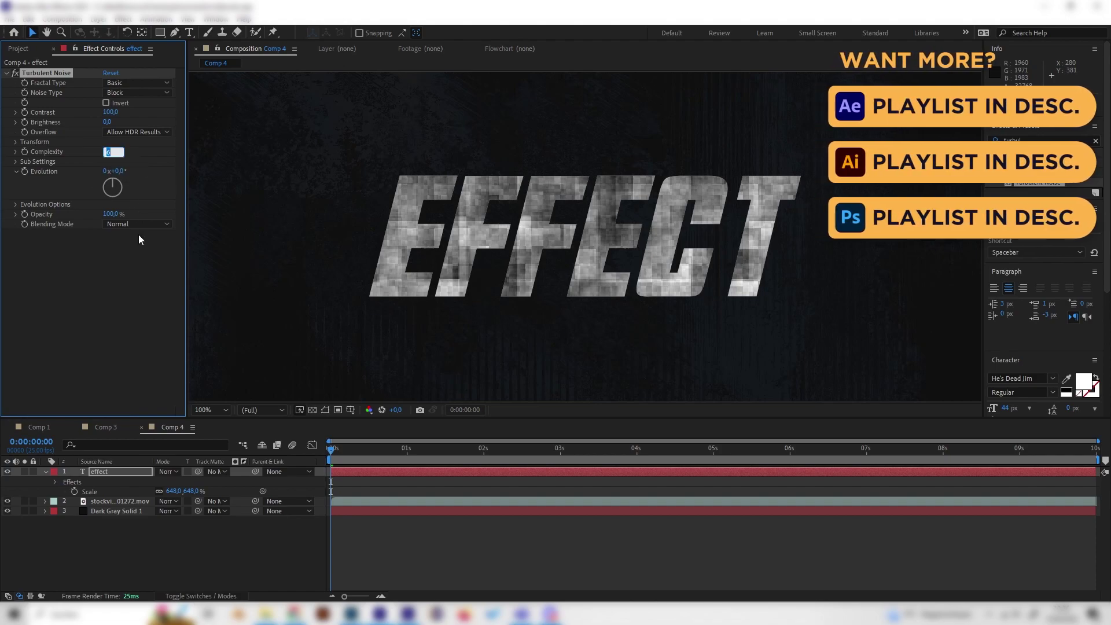
pyautogui.write('2')
pyautogui.press('Return')
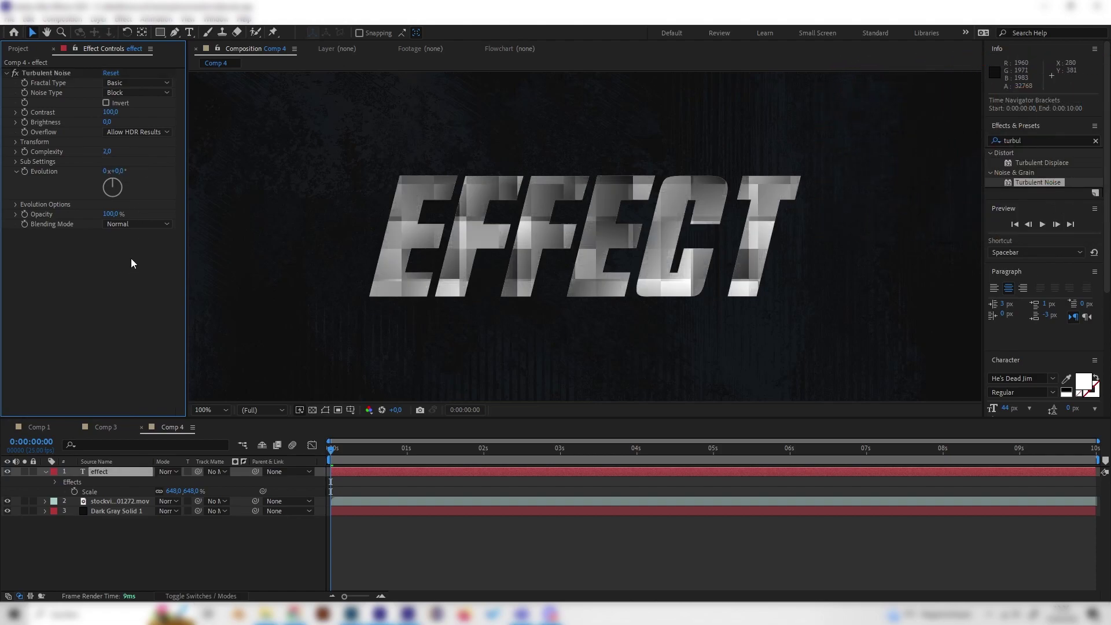
pyautogui.click(108, 151)
pyautogui.press('Return')
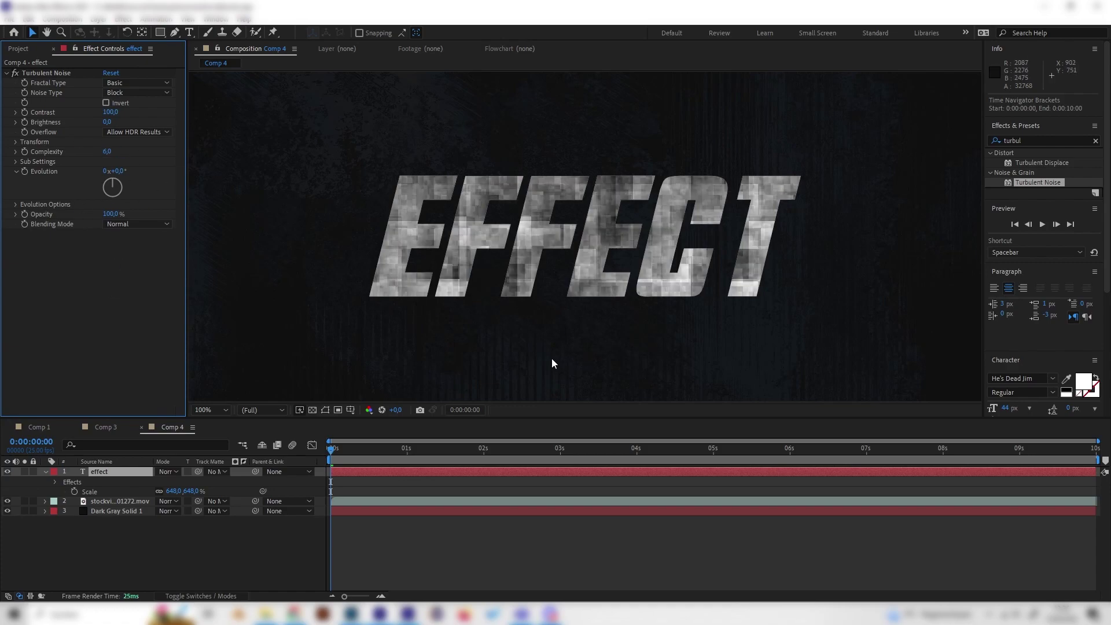
# Set Contrast to 200, then settle on 150, and preview the result
pyautogui.click(110, 112)
pyautogui.write('200')
pyautogui.press('Return')
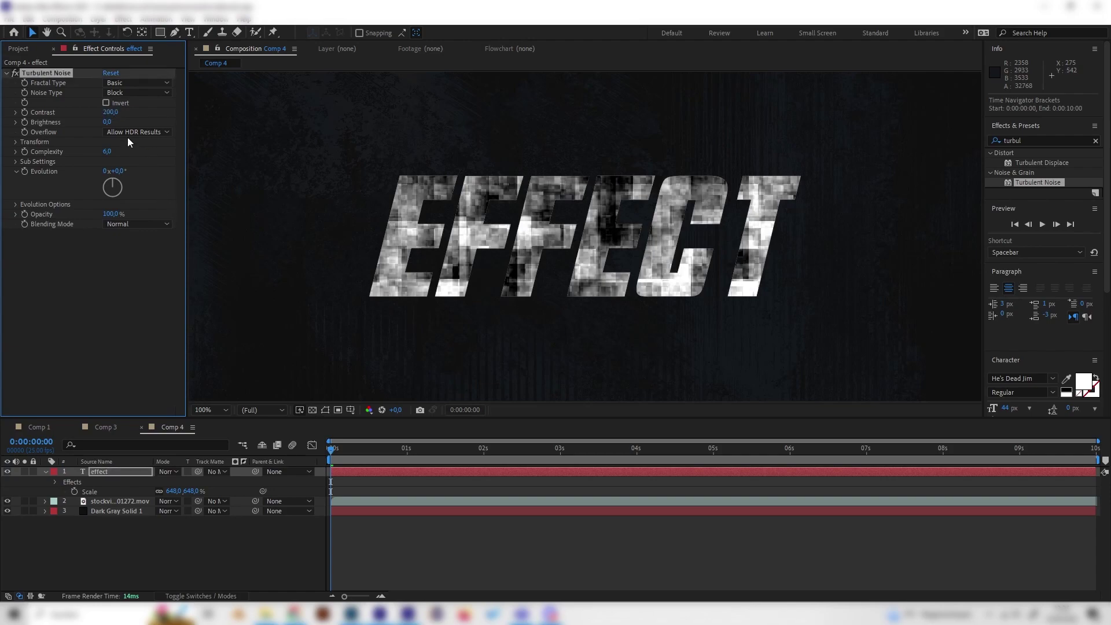
pyautogui.click(110, 112)
pyautogui.write('150')
pyautogui.press('Return')
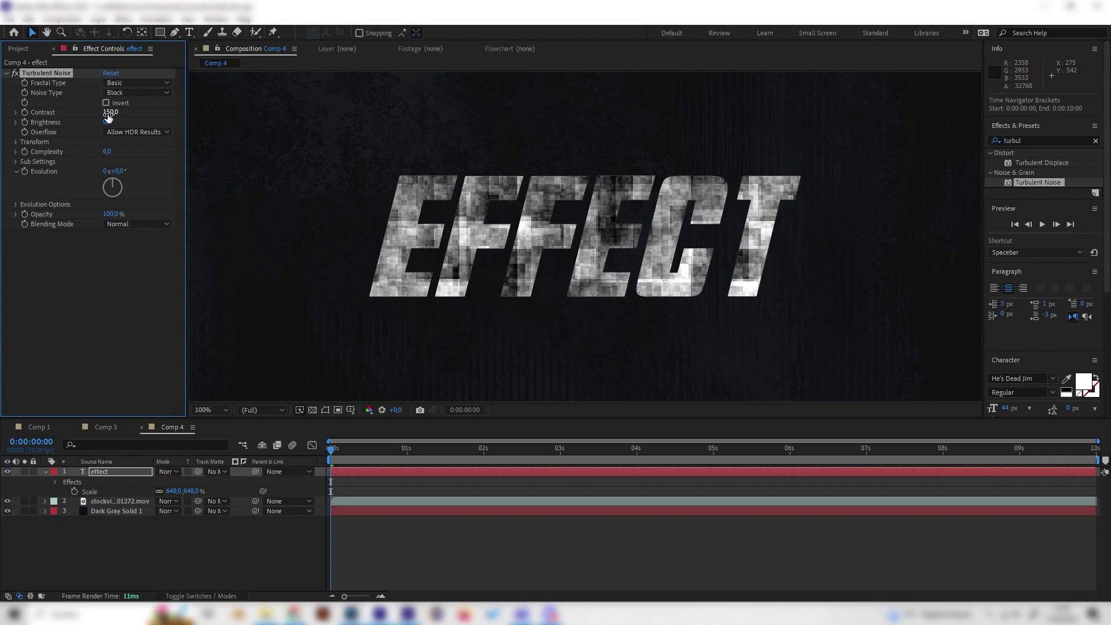
pyautogui.press('space')
pyautogui.press('space')
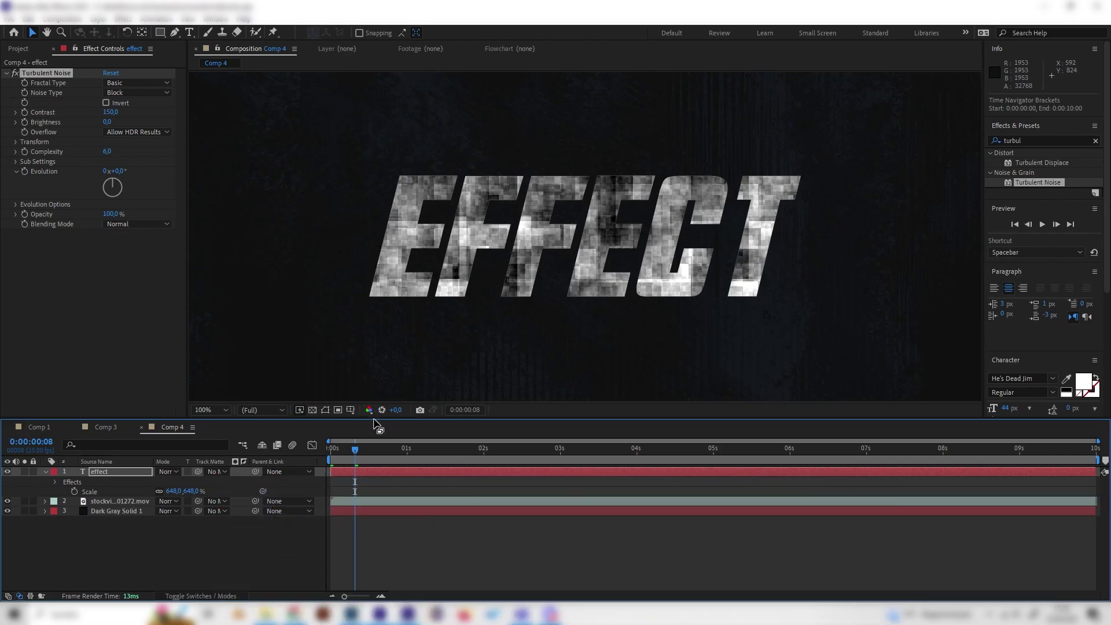
# Keyframe Evolution from 0 at the first frame to 10 revolutions at the last
pyautogui.click(76, 145)
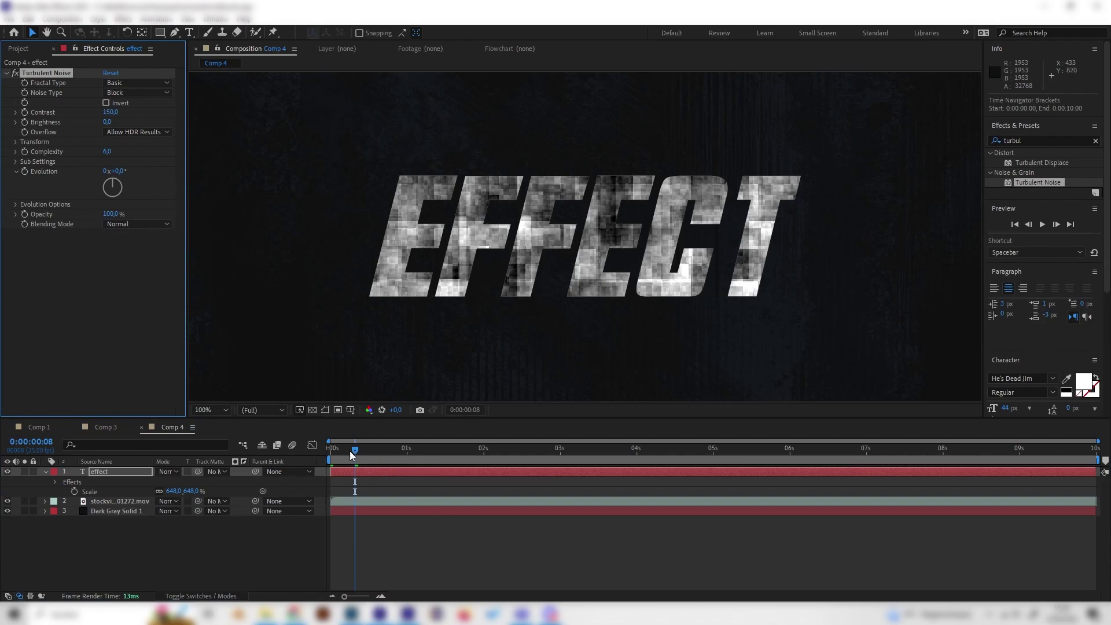
pyautogui.click(370, 474)
pyautogui.press('Home')
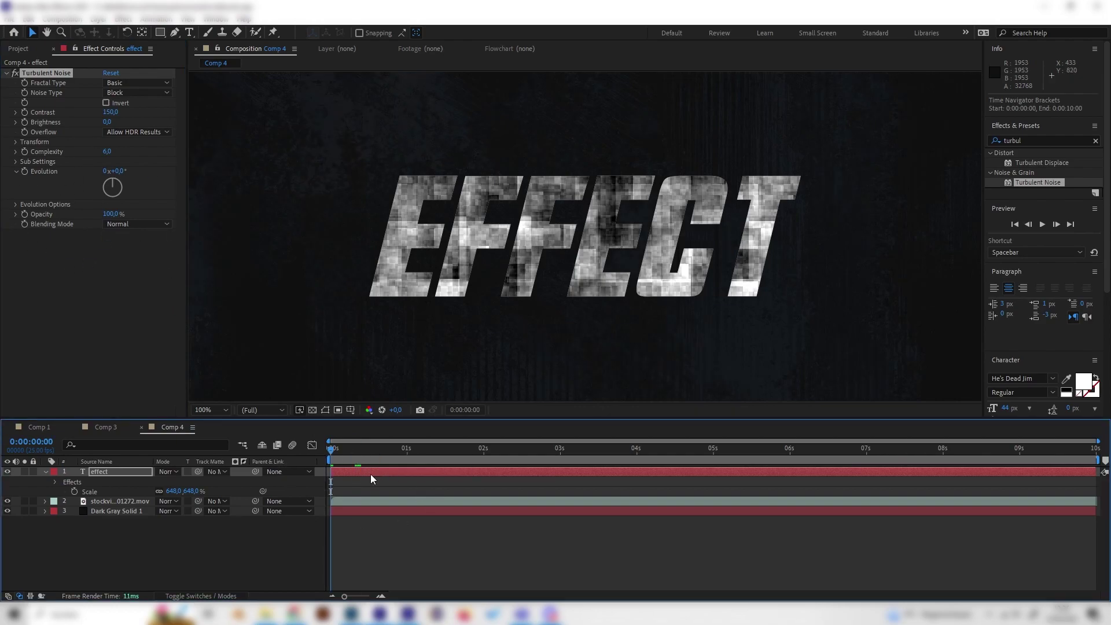
pyautogui.click(25, 171)
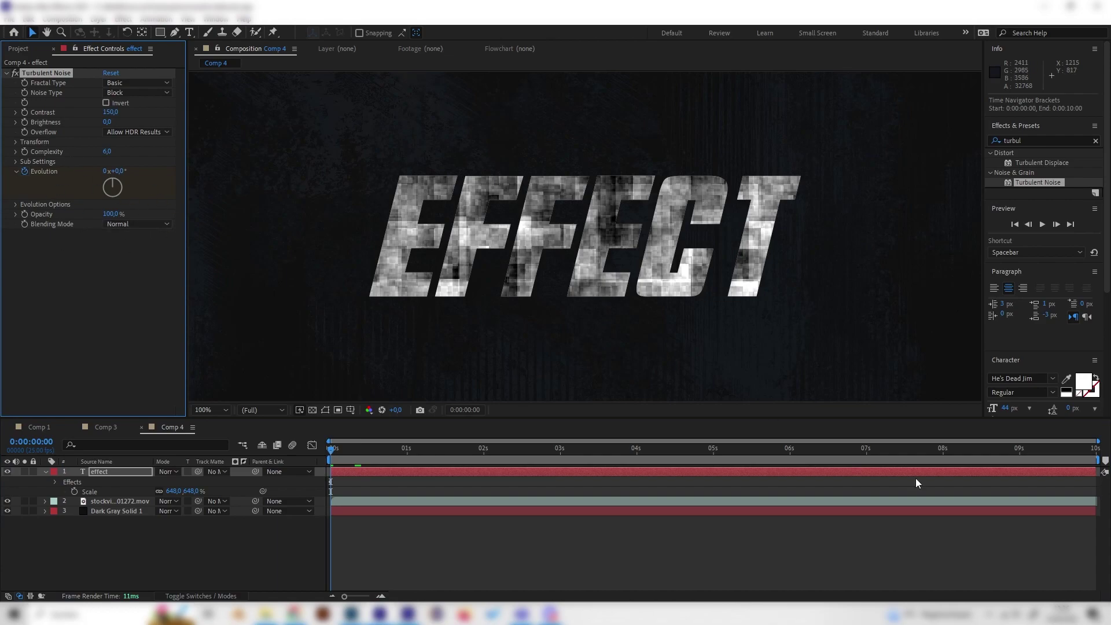
pyautogui.click(1091, 449)
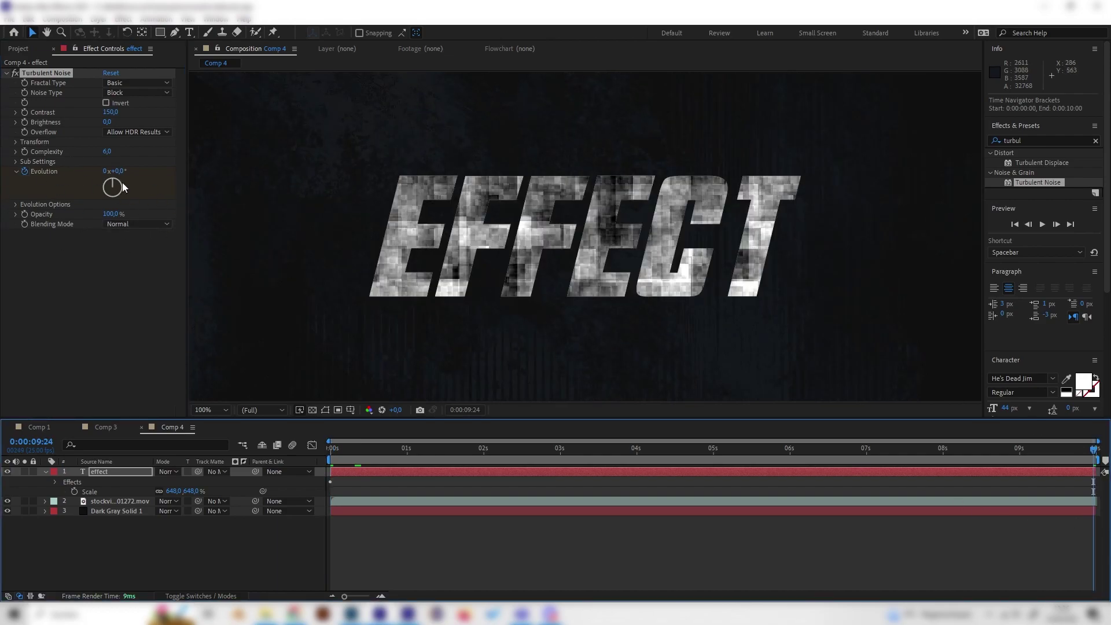
pyautogui.click(106, 172)
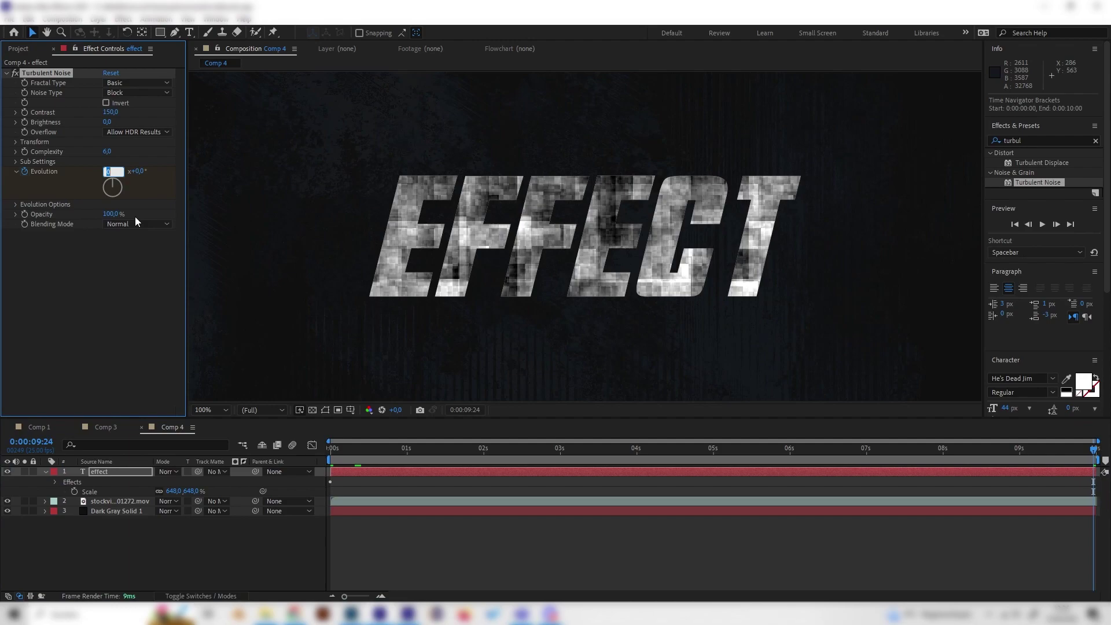
pyautogui.write('10')
pyautogui.press('Return')
# Preview the Evolution animation, checking it near two seconds, the end and one second
pyautogui.moveTo(694, 447); pyautogui.dragTo(296, 471)
pyautogui.press('space')
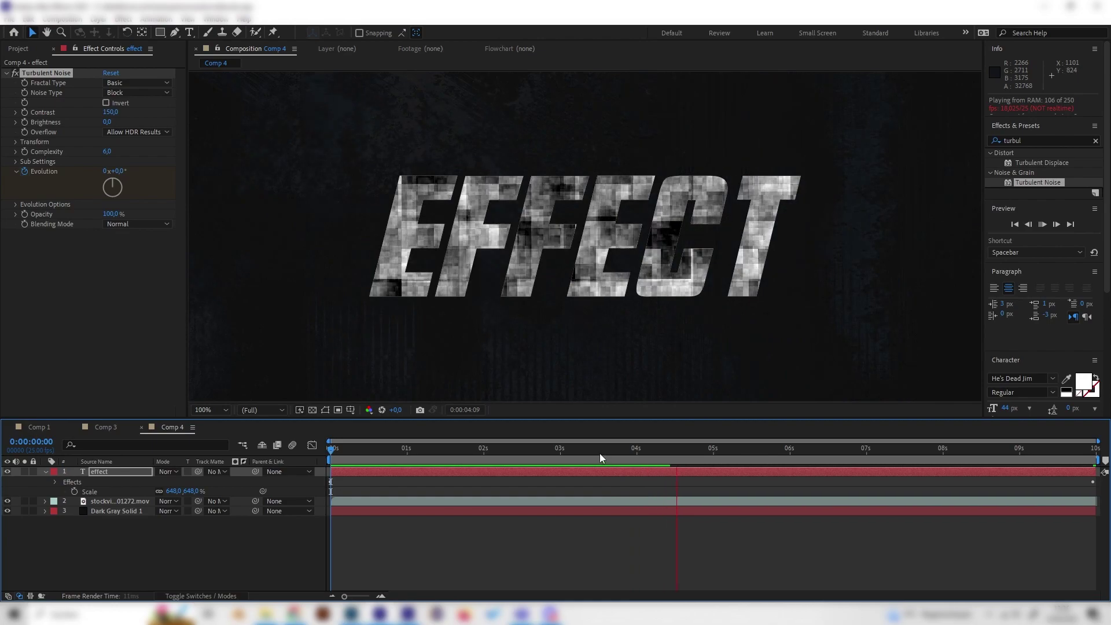
pyautogui.moveTo(600, 453); pyautogui.dragTo(496, 453)
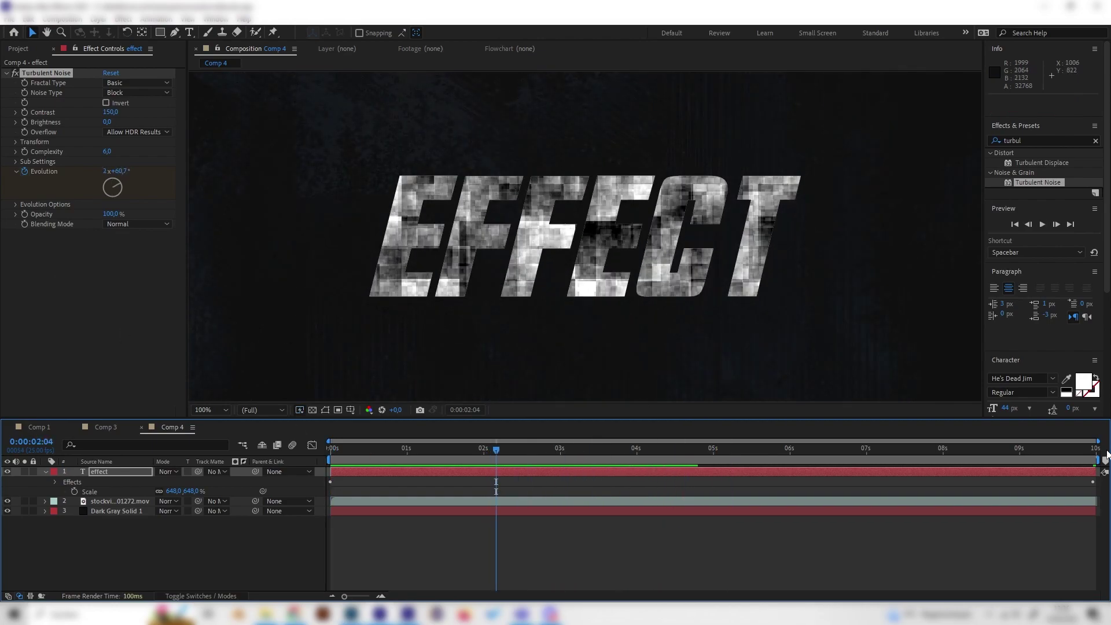
pyautogui.click(1082, 460)
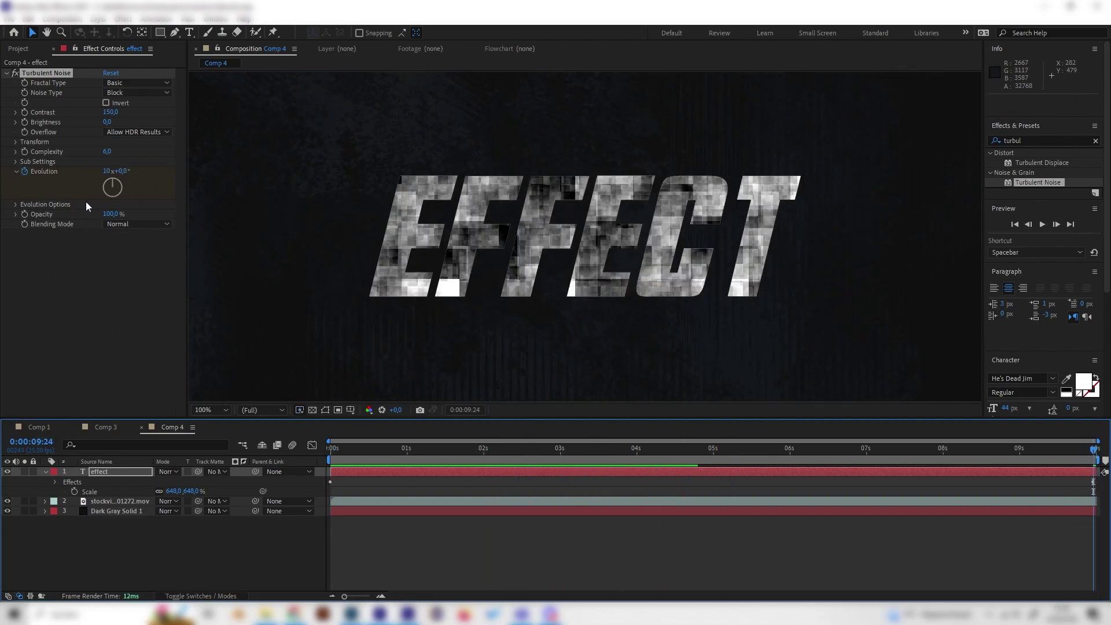
pyautogui.click(428, 456)
# Play and stop the noise preview, then clear the old Effects & Presets search term
pyautogui.press('space')
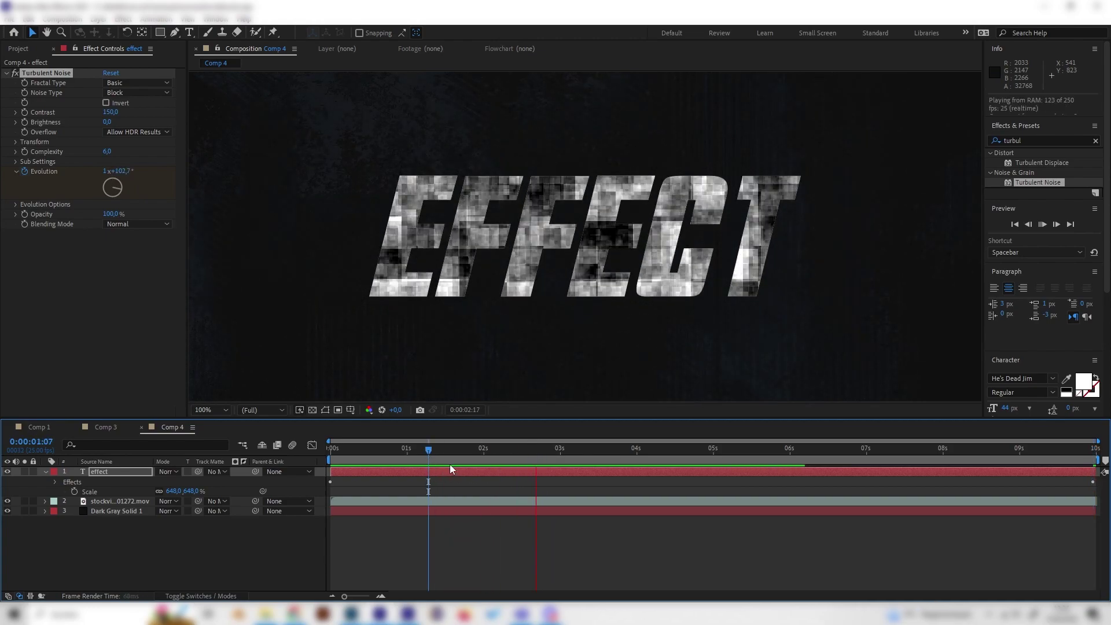
pyautogui.press('space')
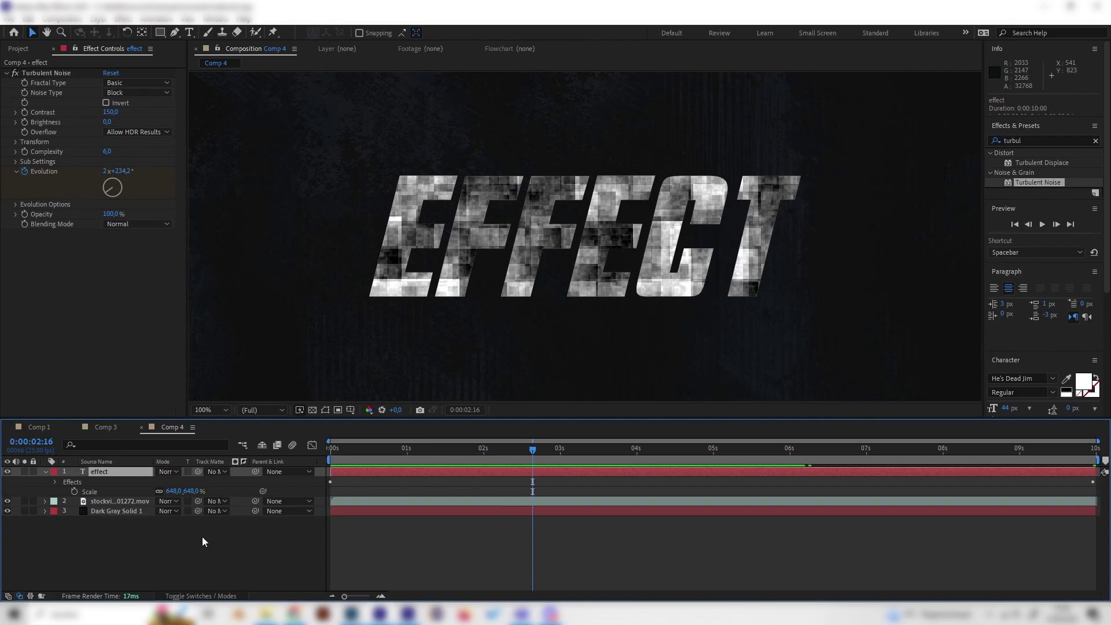
pyautogui.doubleClick(1029, 140)
pyautogui.press('BackSpace')
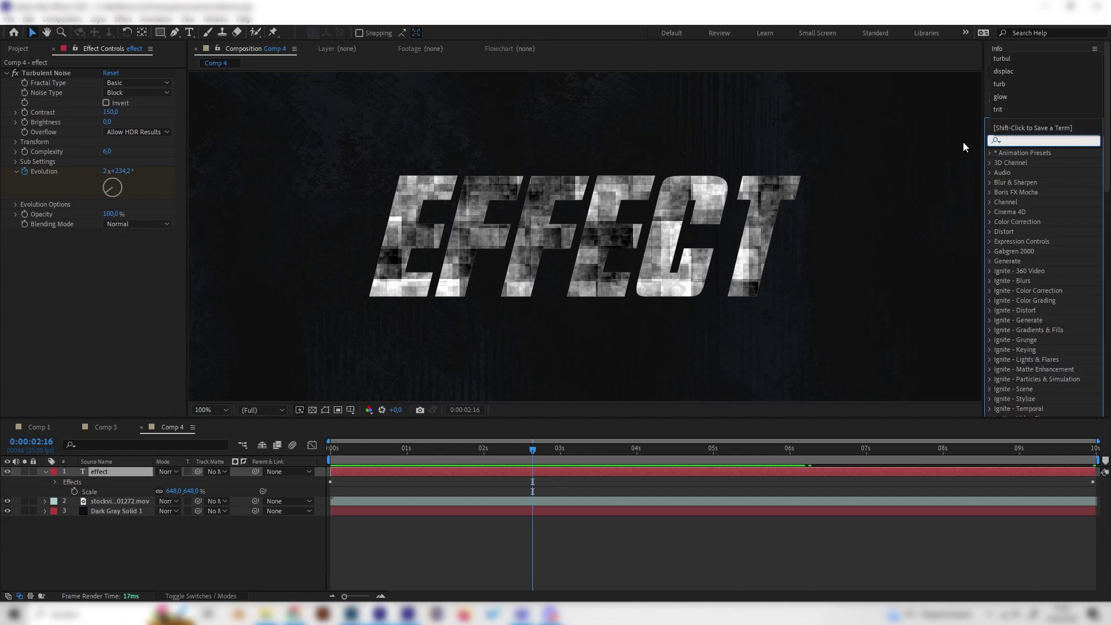
# Apply Tritone to the text and set its Midtones colour to blue 3A8FDF
pyautogui.write('triton')
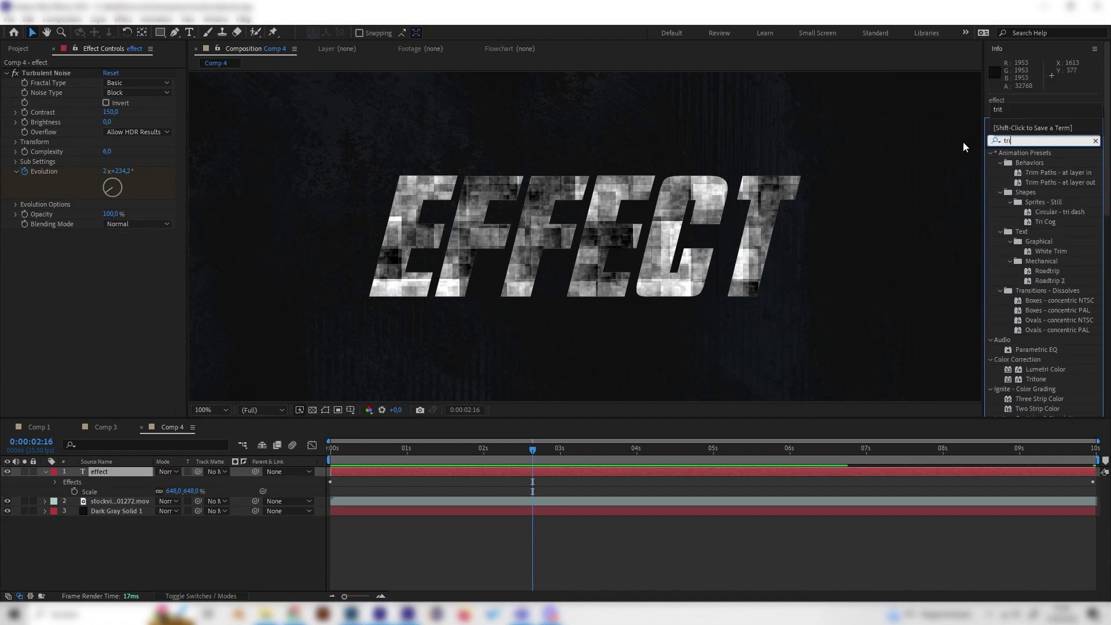
pyautogui.doubleClick(1035, 162)
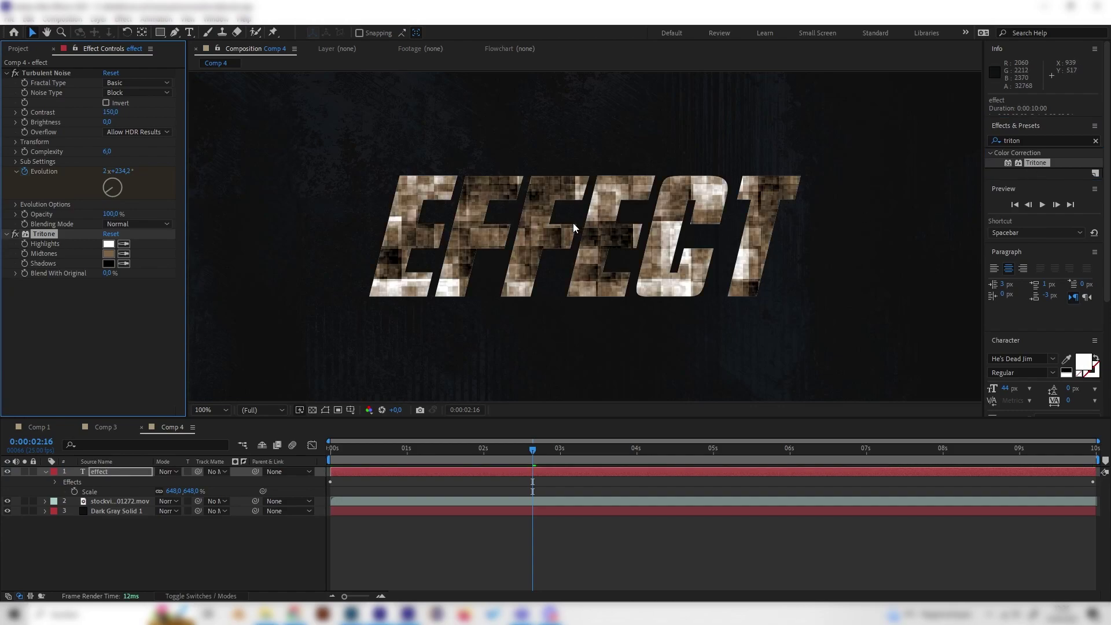
pyautogui.click(105, 253)
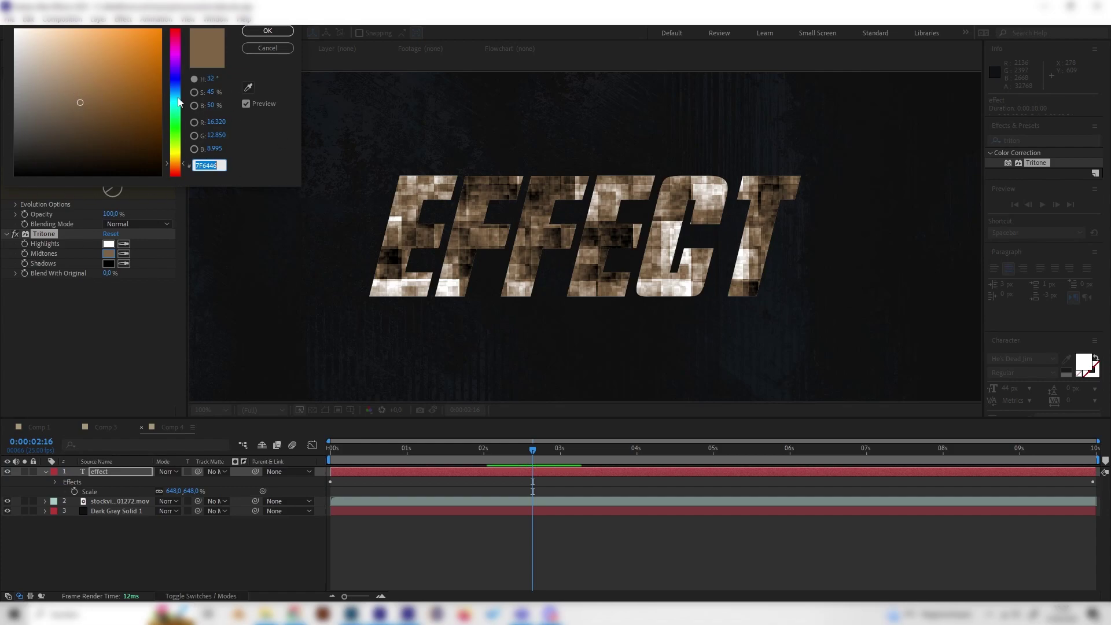
pyautogui.moveTo(179, 102); pyautogui.dragTo(179, 97)
pyautogui.click(120, 28)
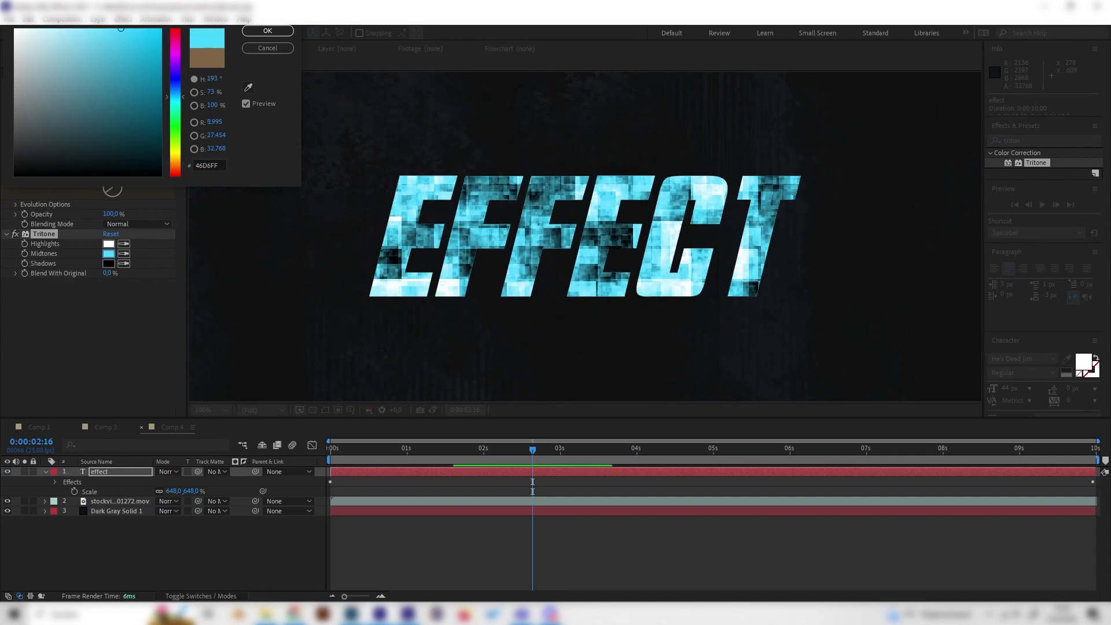
pyautogui.click(117, 47)
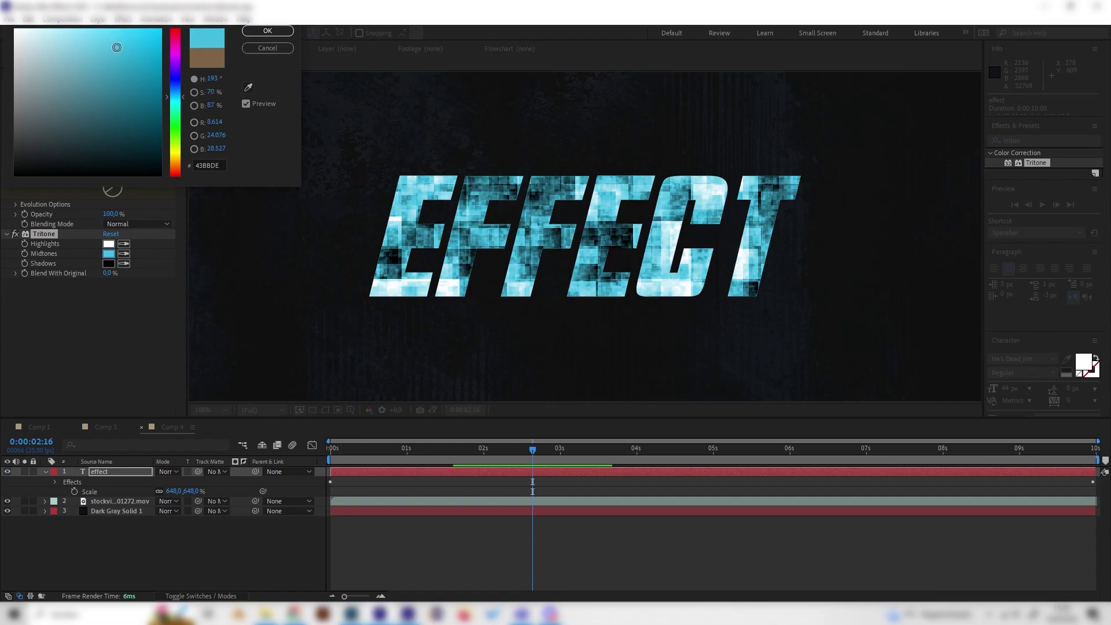
pyautogui.moveTo(116, 52); pyautogui.dragTo(131, 52)
pyautogui.click(175, 69)
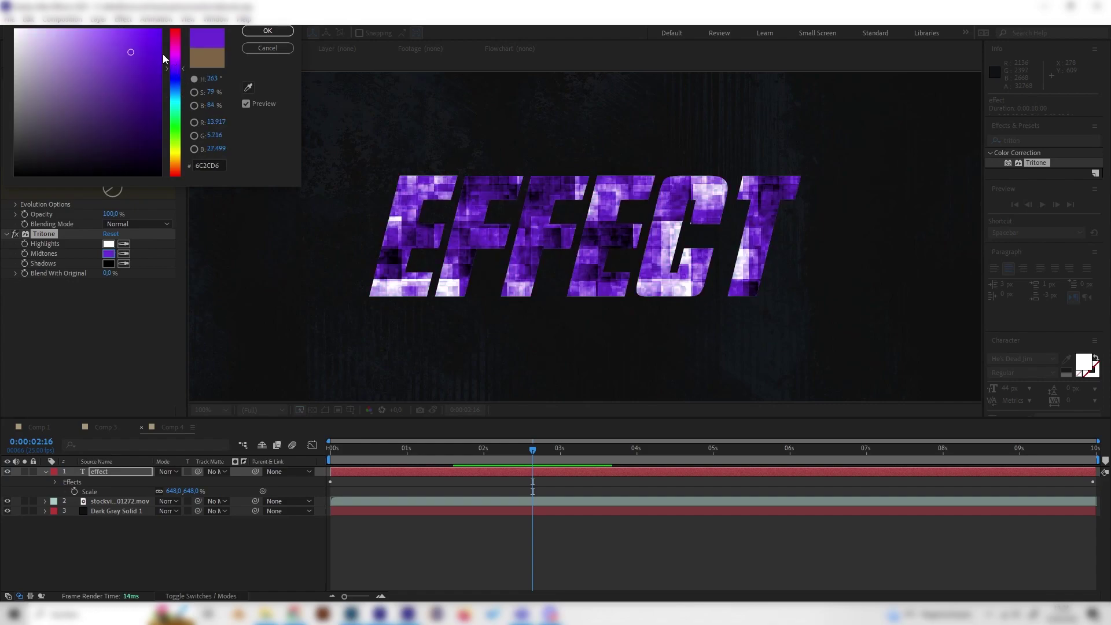
pyautogui.click(142, 41)
pyautogui.click(176, 90)
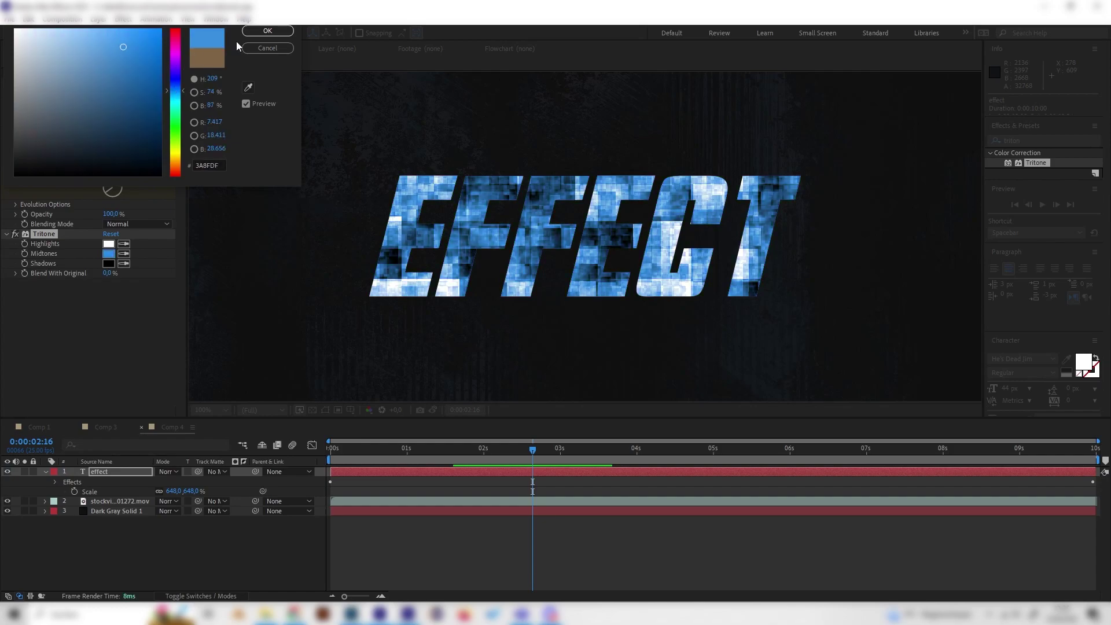
pyautogui.click(274, 32)
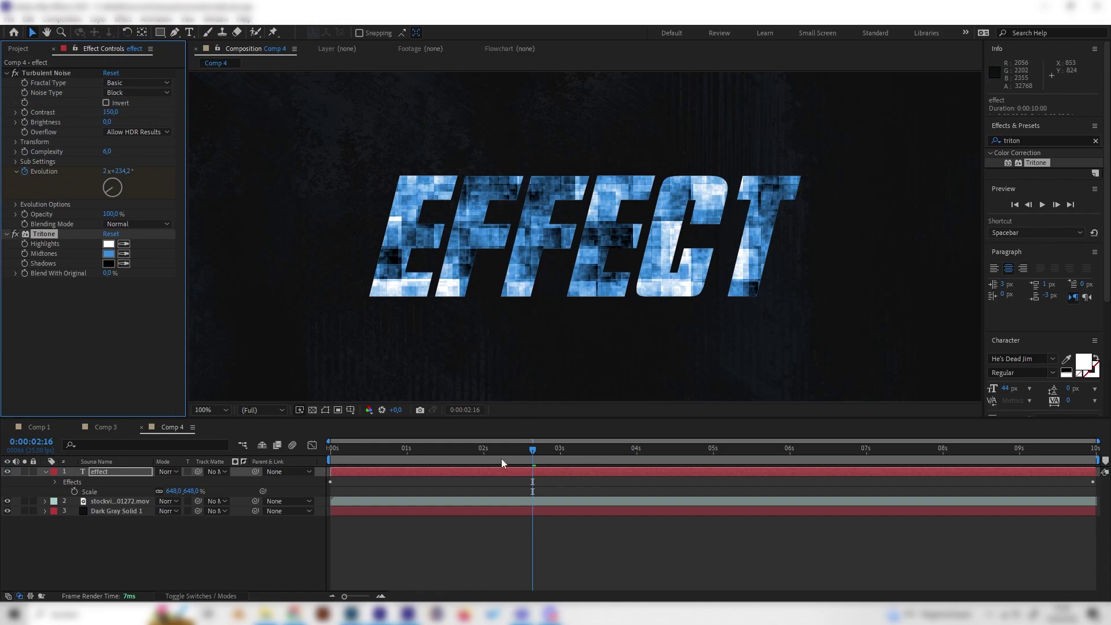
# Preview the blue noise, then set Tritone Shadows to dark navy 071021
pyautogui.click(330, 445)
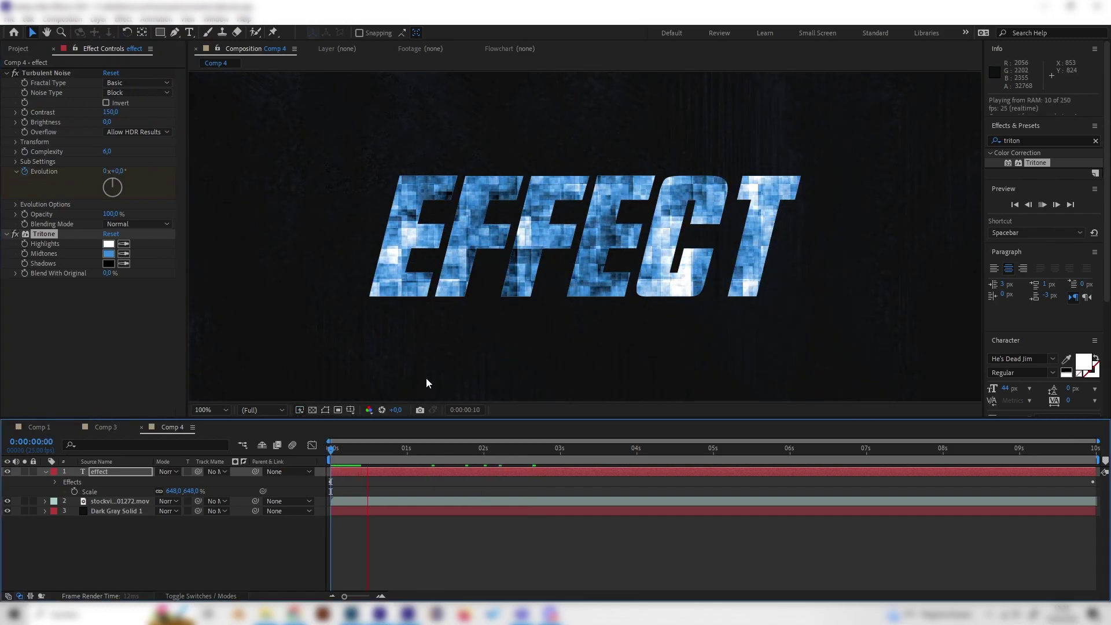
pyautogui.press('space')
pyautogui.click(108, 263)
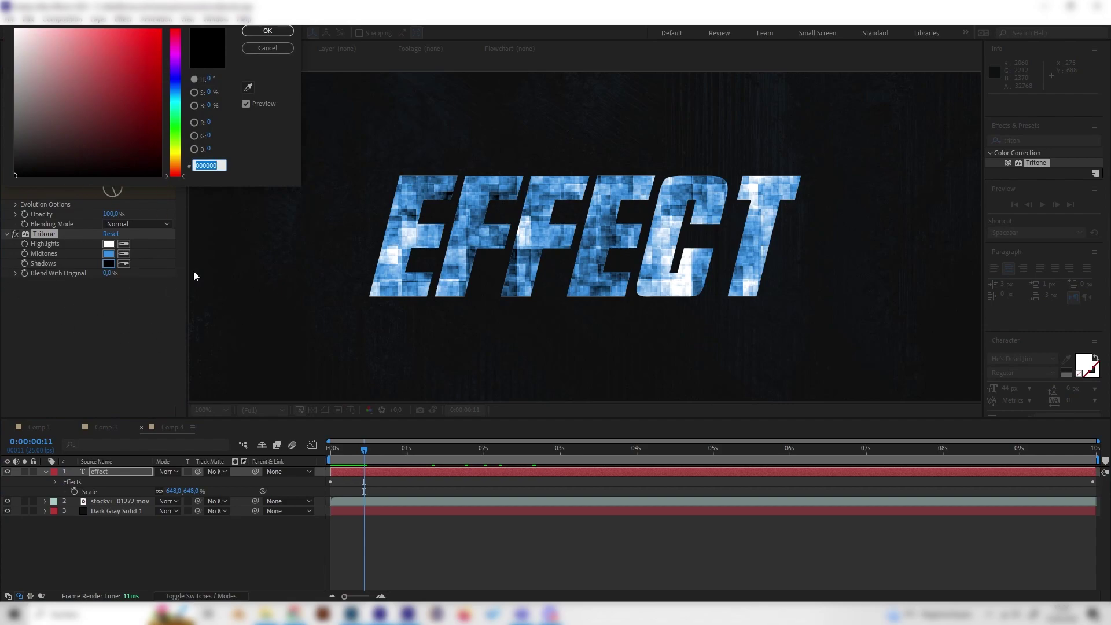
pyautogui.click(176, 86)
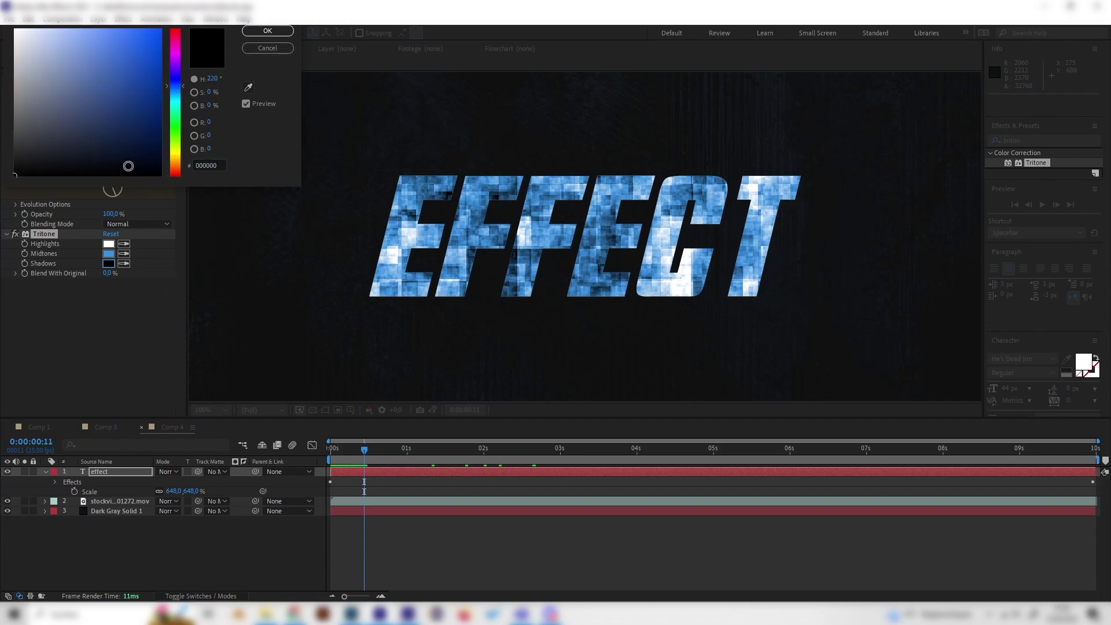
pyautogui.moveTo(127, 166)
pyautogui.mouseDown()
pyautogui.moveTo(50, 149)
pyautogui.moveTo(133, 166)
pyautogui.mouseUp()
pyautogui.moveTo(133, 166); pyautogui.dragTo(129, 153)
pyautogui.click(287, 35)
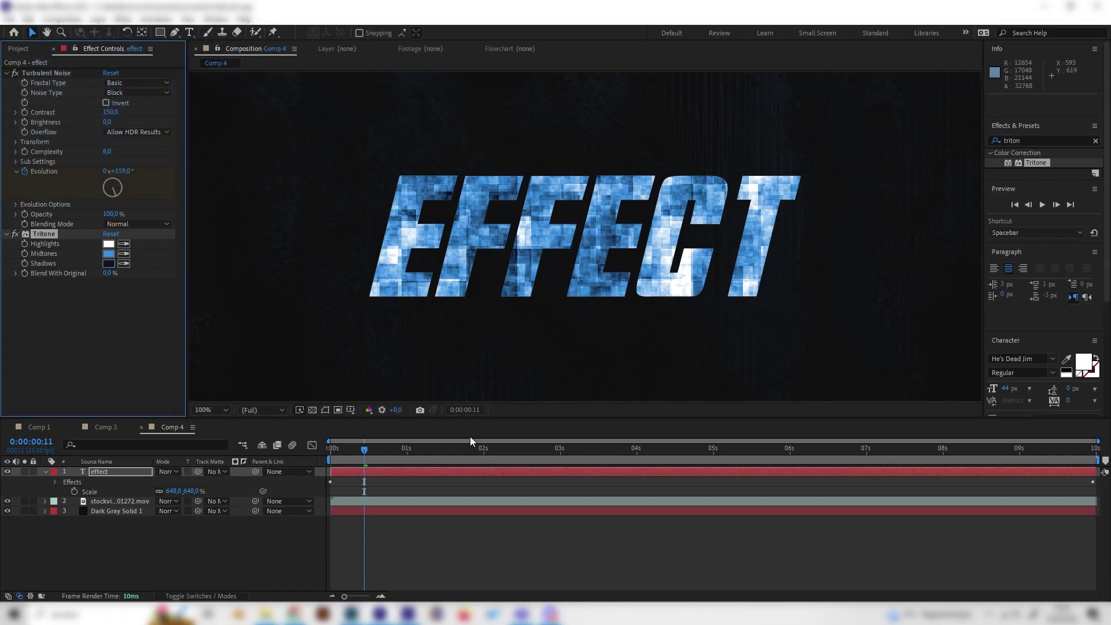
pyautogui.moveTo(376, 447)
pyautogui.mouseDown()
pyautogui.moveTo(559, 467)
pyautogui.moveTo(367, 457)
pyautogui.mouseUp()
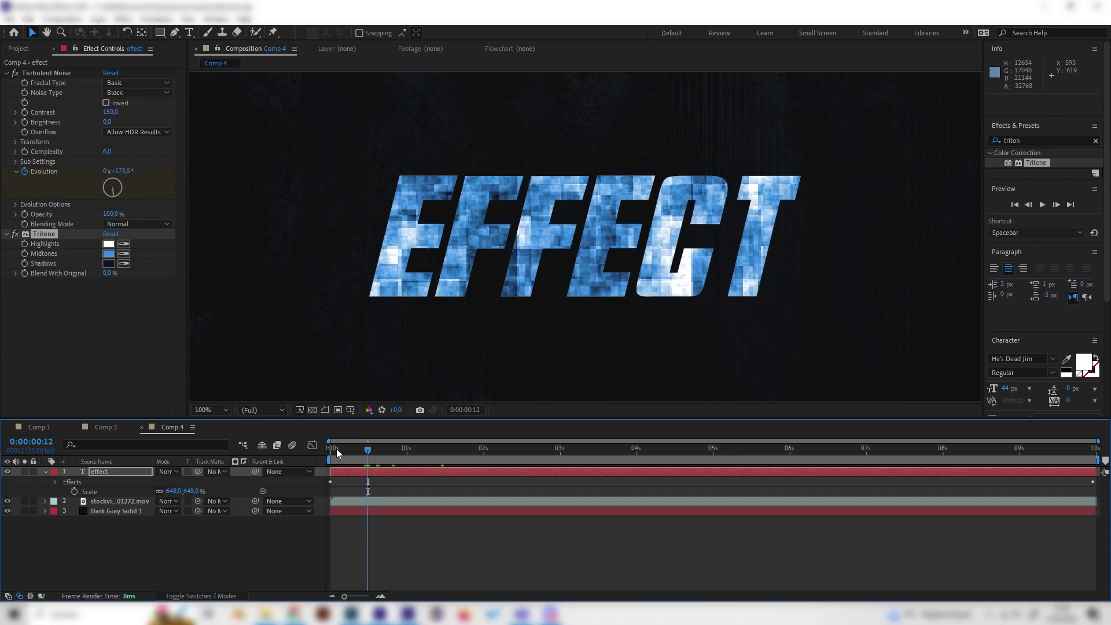
# Apply Glow to the effect text layer and widen Glow Radius to 211
pyautogui.click(128, 471)
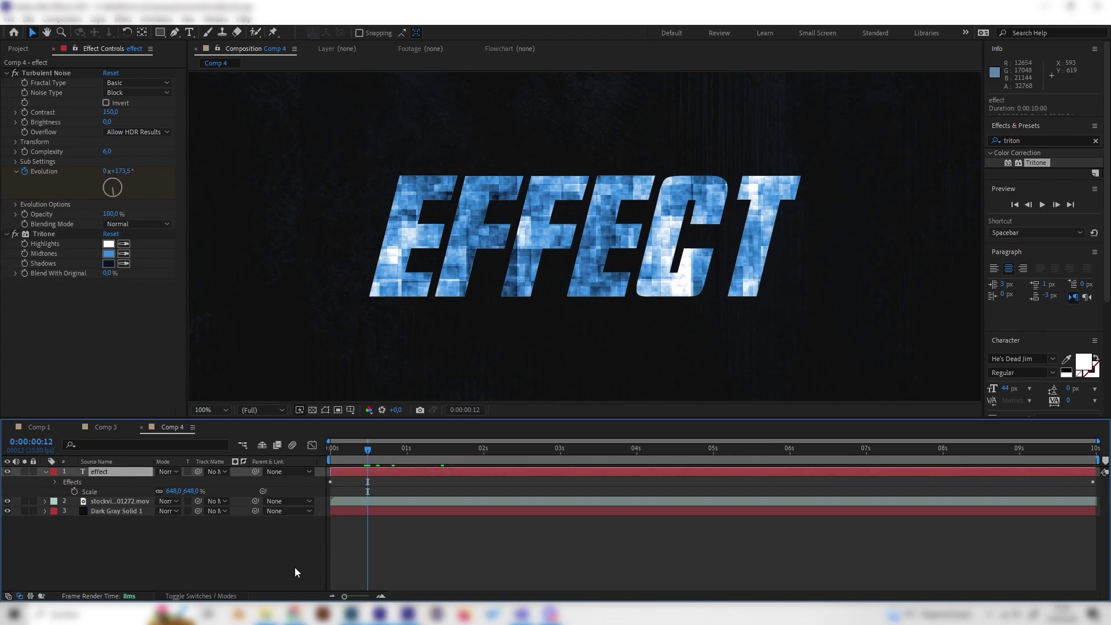
pyautogui.hotkey('ctrl', 'f')
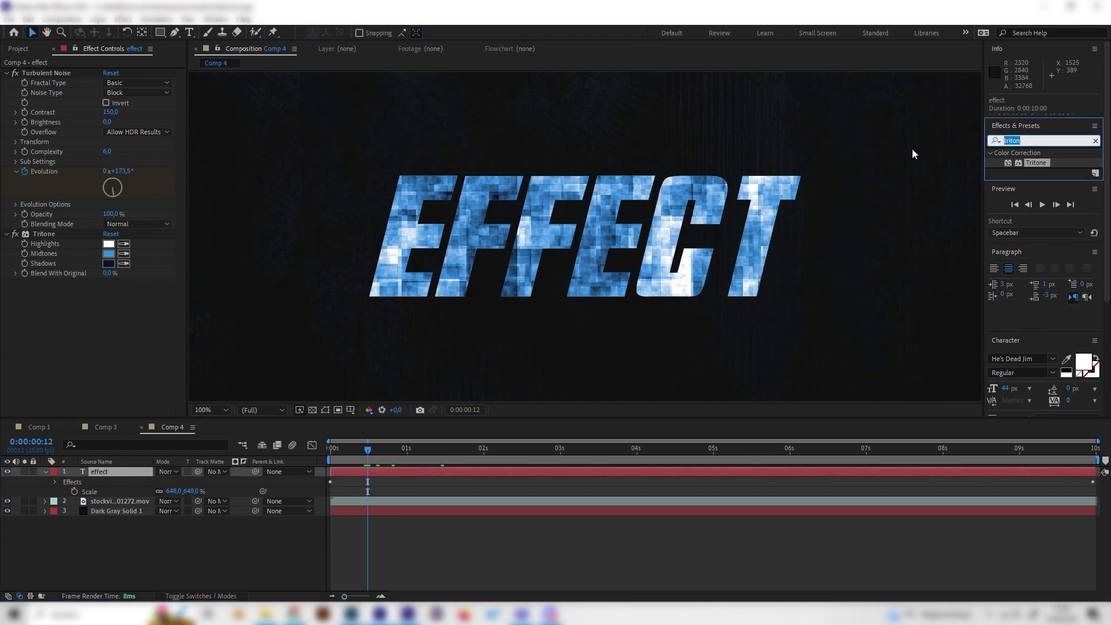
pyautogui.write('glow')
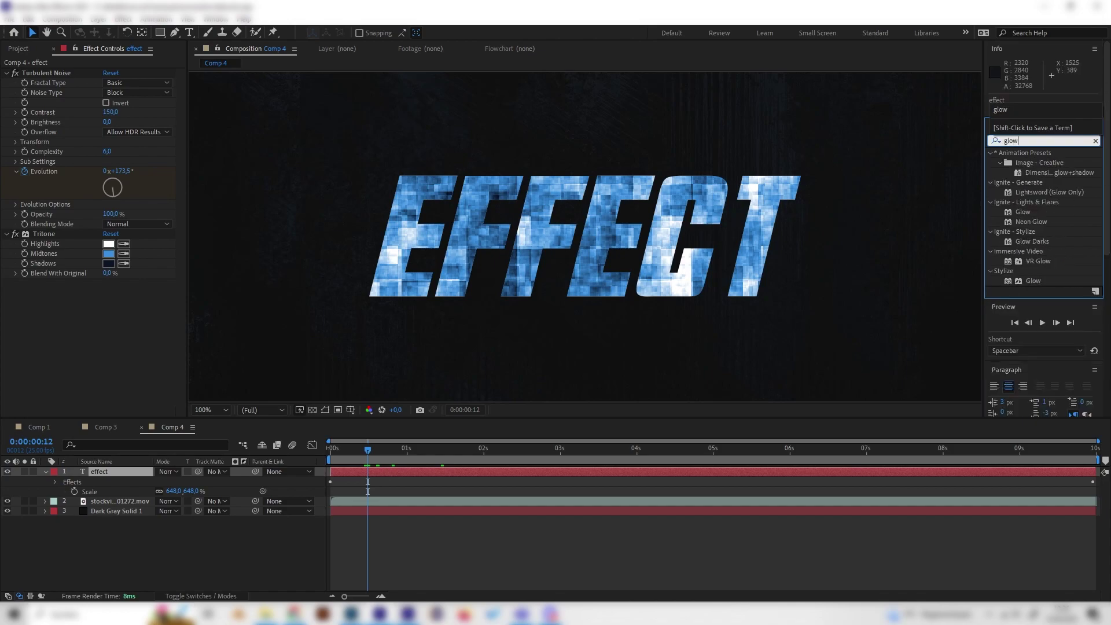
pyautogui.doubleClick(1030, 282)
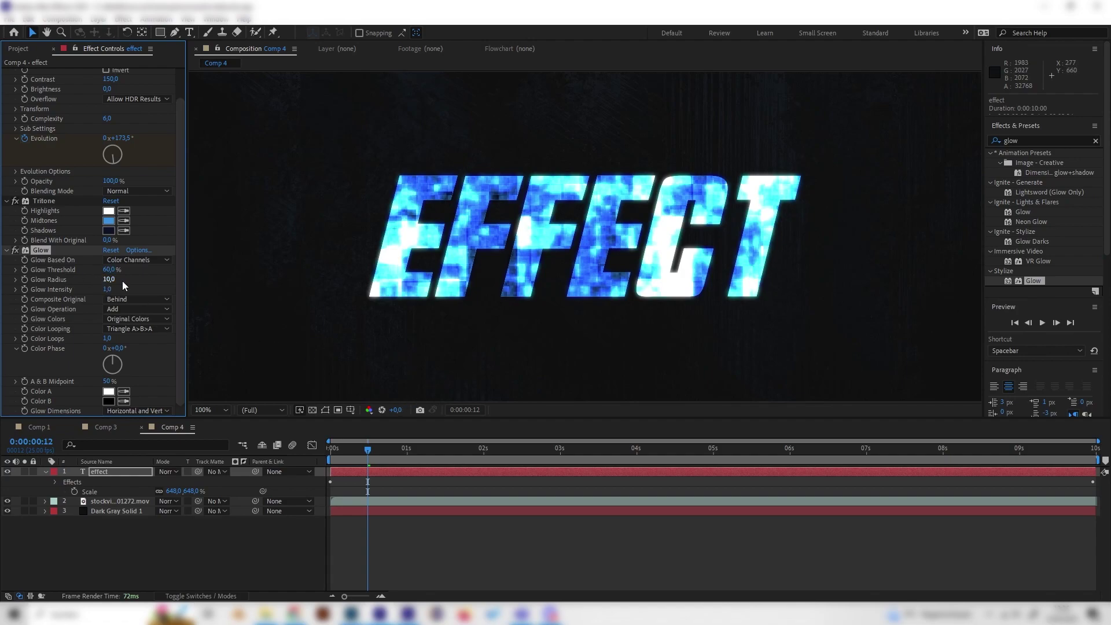
pyautogui.moveTo(112, 285); pyautogui.dragTo(217, 281)
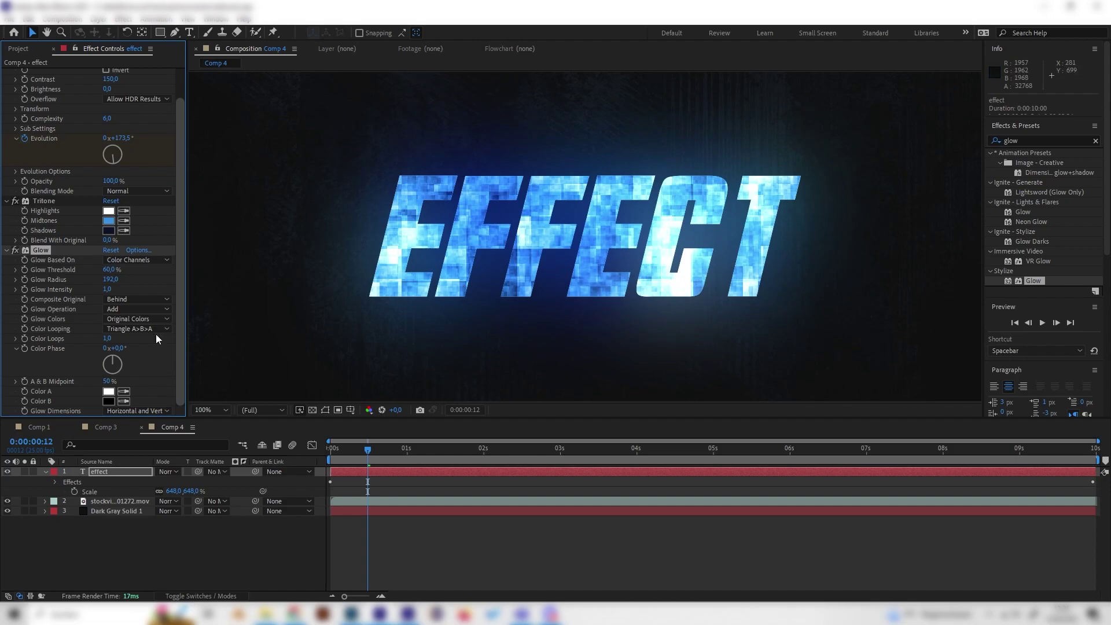
pyautogui.moveTo(110, 279); pyautogui.dragTo(122, 275)
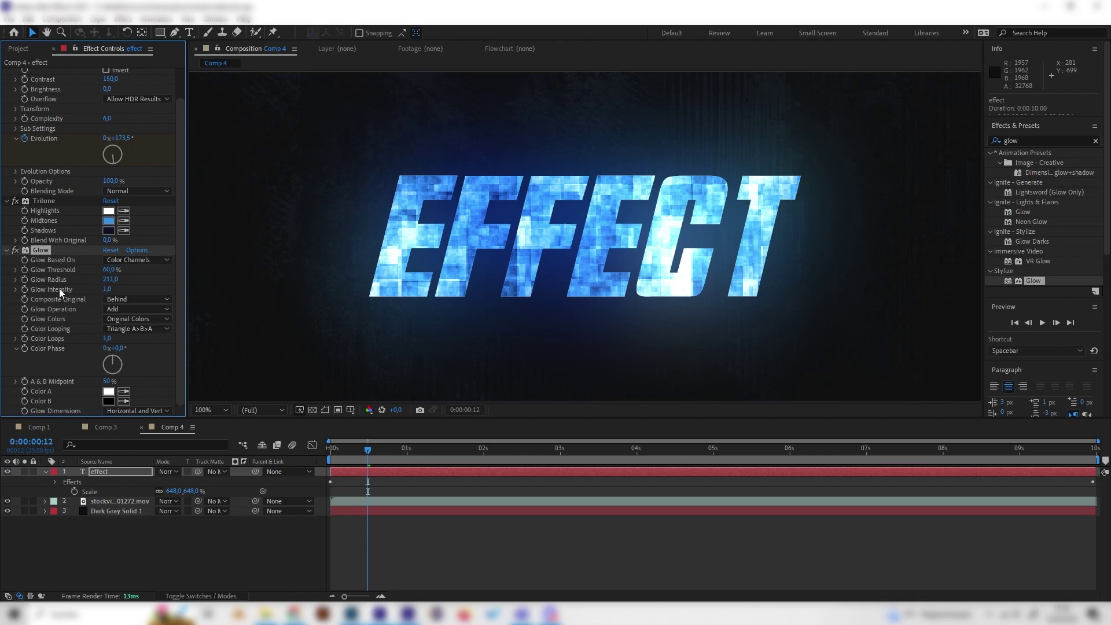
# Raise Glow Threshold to 79,2% and, after trying other values, keep Glow Intensity at 1,0
pyautogui.moveTo(109, 270)
pyautogui.mouseDown()
pyautogui.moveTo(126, 267)
pyautogui.moveTo(96, 272)
pyautogui.mouseUp()
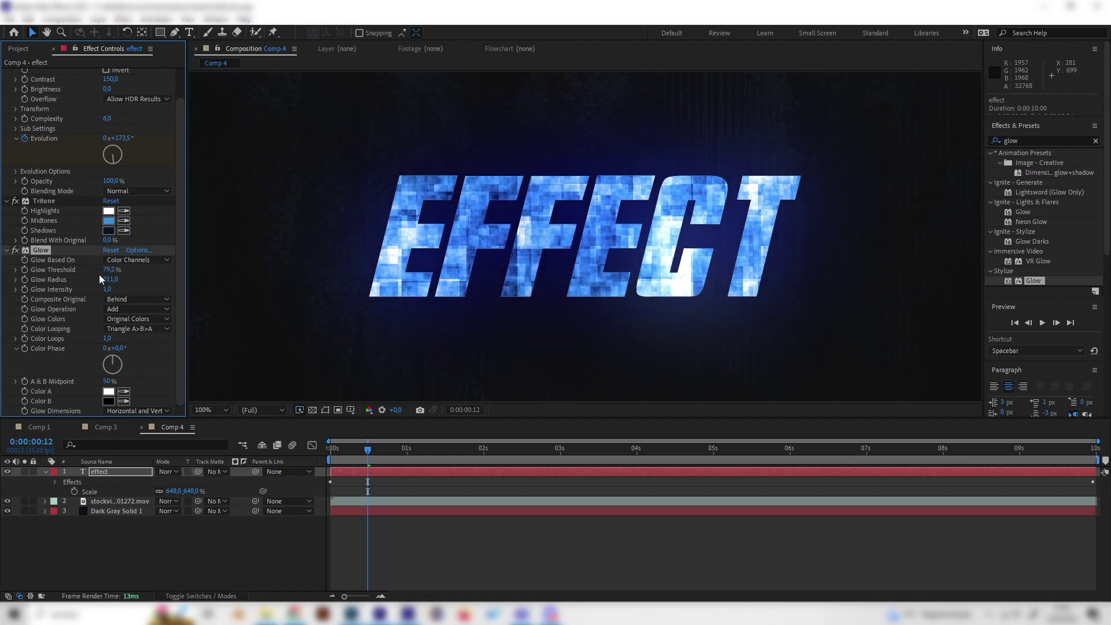
pyautogui.click(110, 291)
pyautogui.write('2')
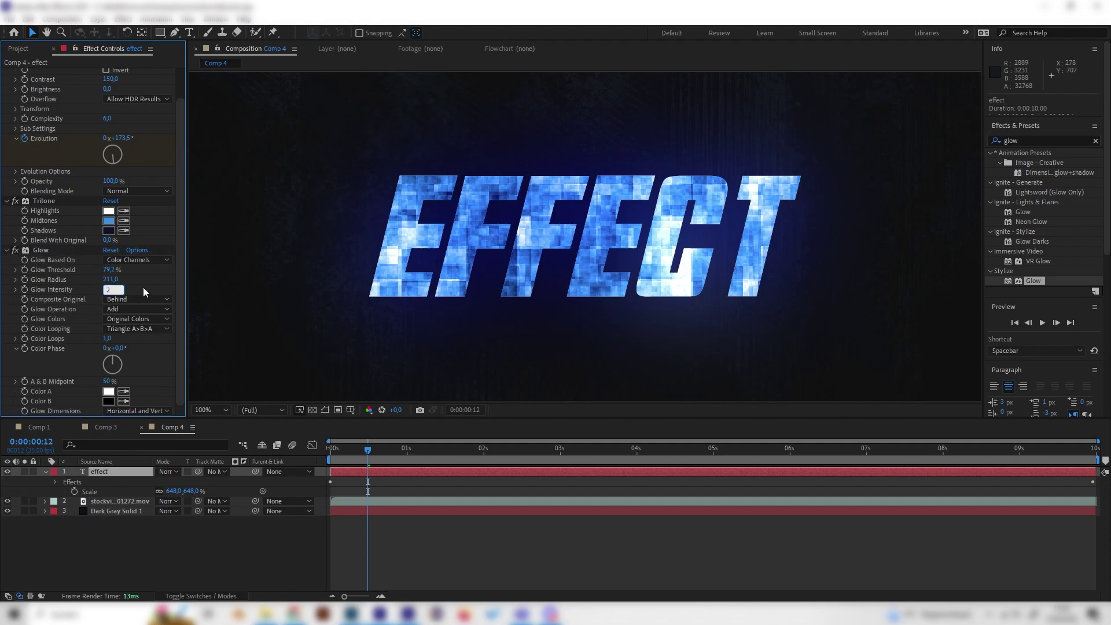
pyautogui.press('Return')
pyautogui.click(110, 291)
pyautogui.press('Return')
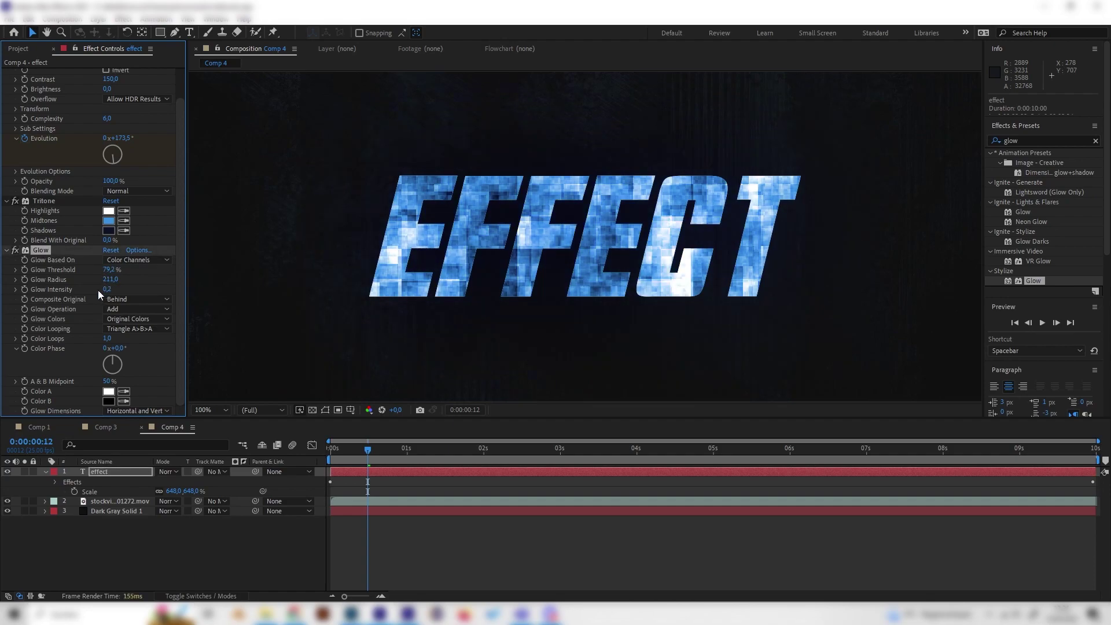
pyautogui.click(109, 289)
pyautogui.write('1')
pyautogui.press('Return')
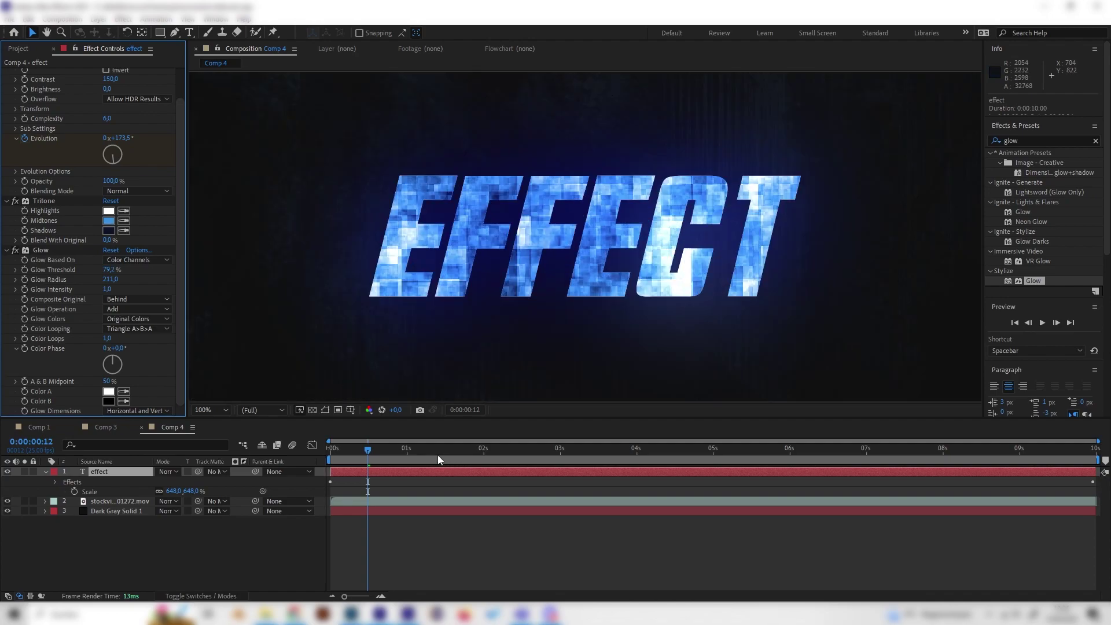
pyautogui.moveTo(437, 454); pyautogui.dragTo(329, 448)
pyautogui.press('space')
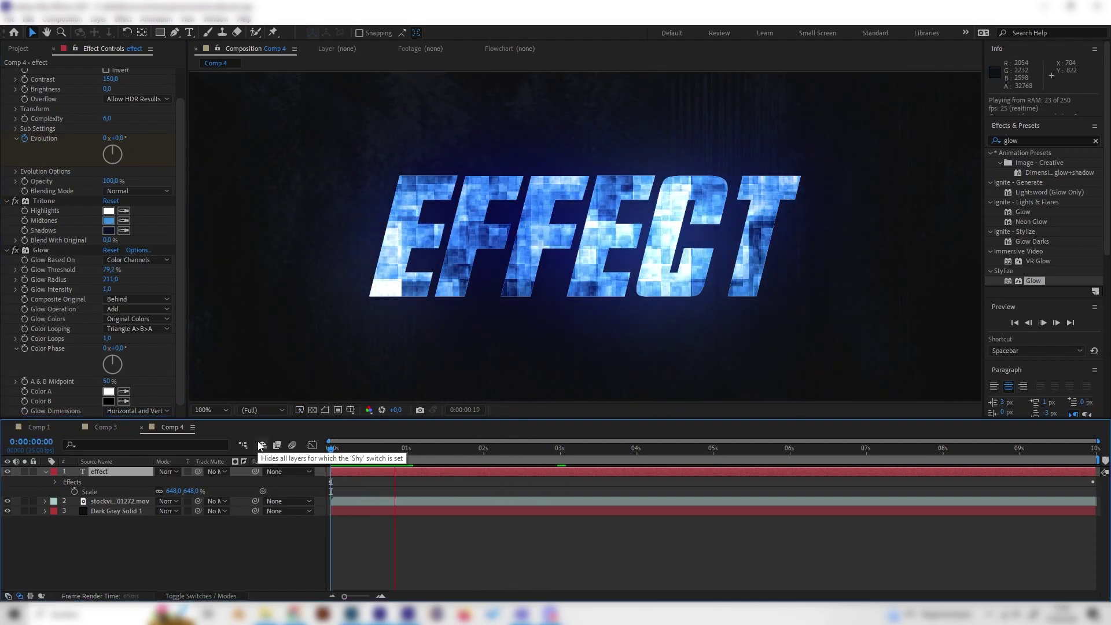
pyautogui.click(107, 427)
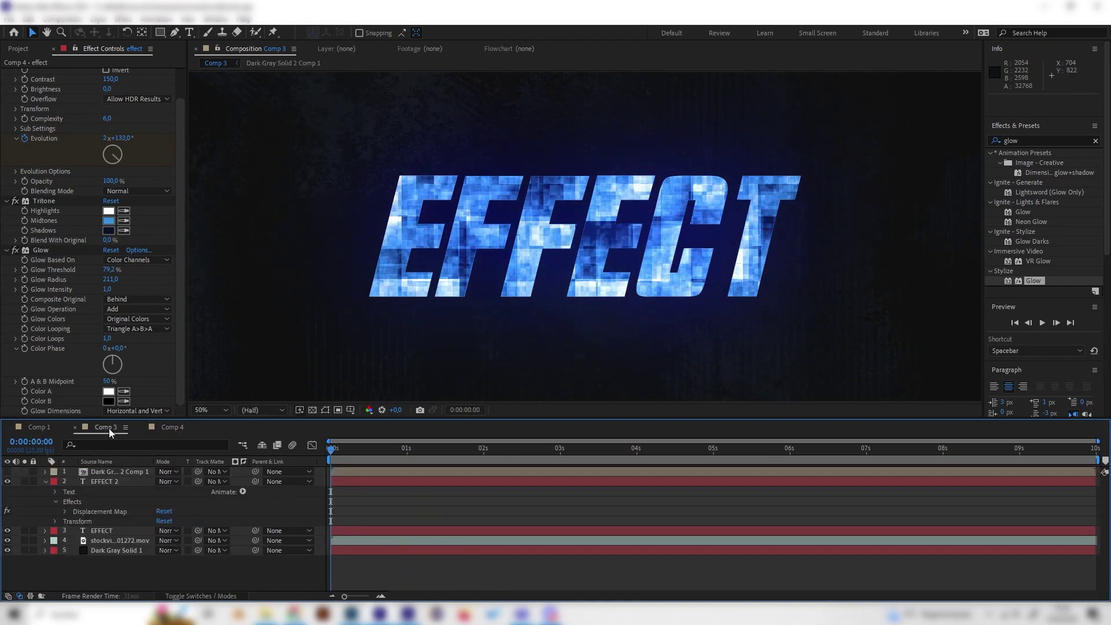
pyautogui.moveTo(443, 450); pyautogui.dragTo(477, 490)
pyautogui.press('space')
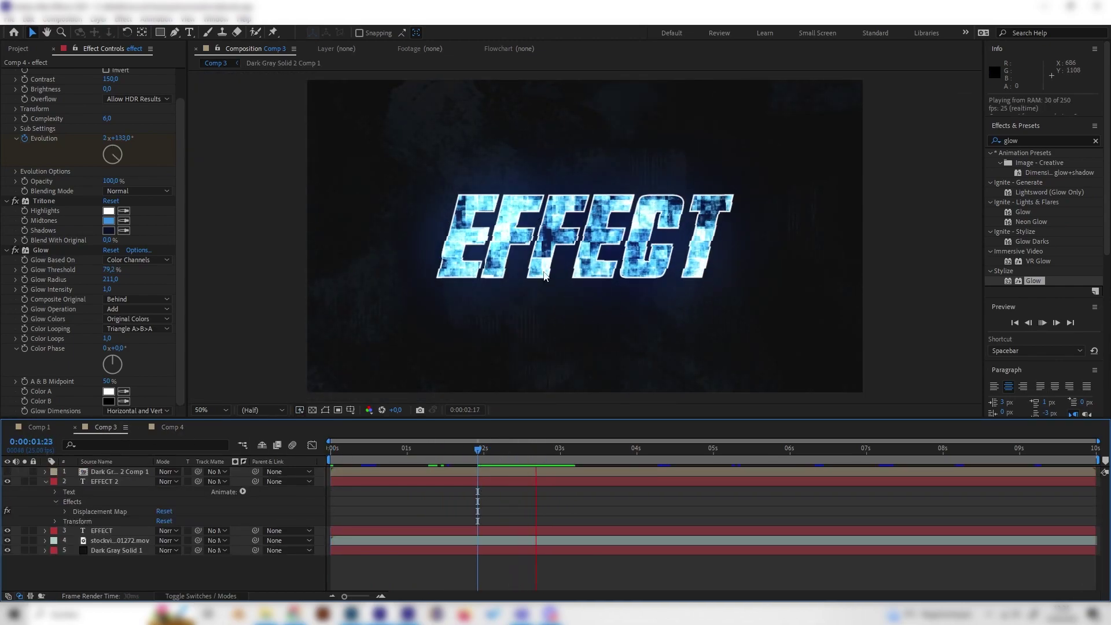
pyautogui.press('.')
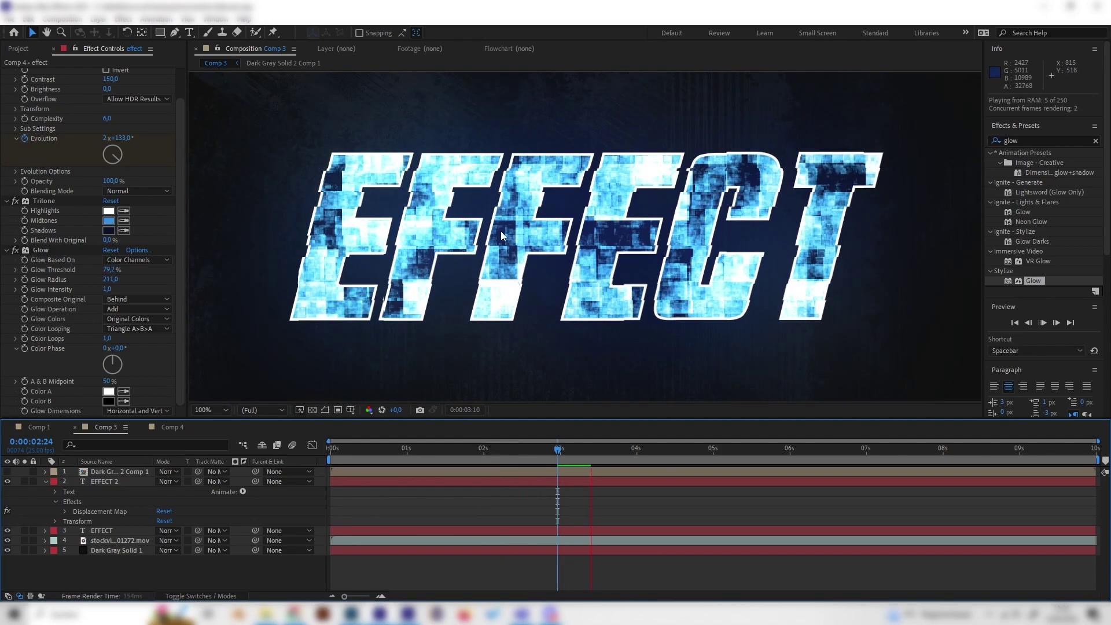
pyautogui.click(152, 428)
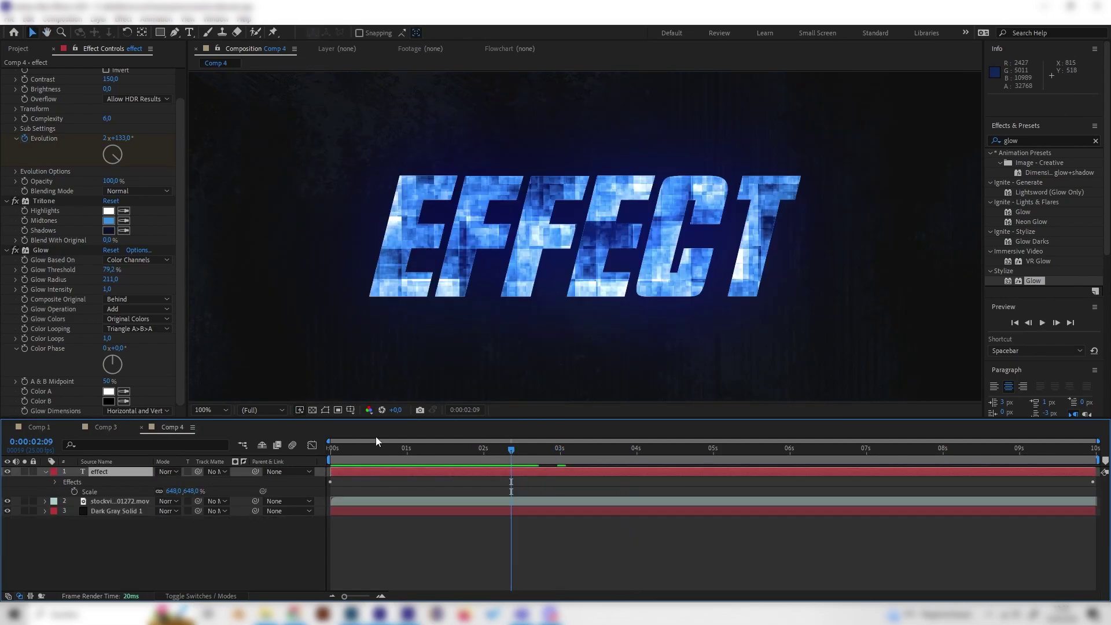
pyautogui.moveTo(383, 447); pyautogui.dragTo(410, 478)
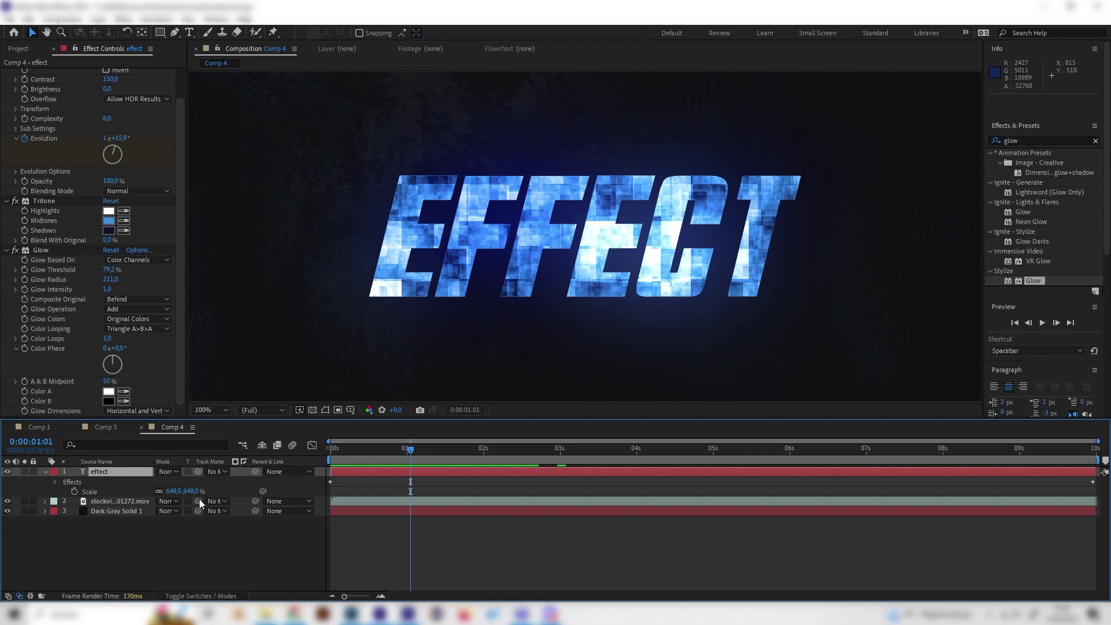
# Create a new dark gray solid and apply Turbulent Noise to it
pyautogui.rightClick(197, 551)
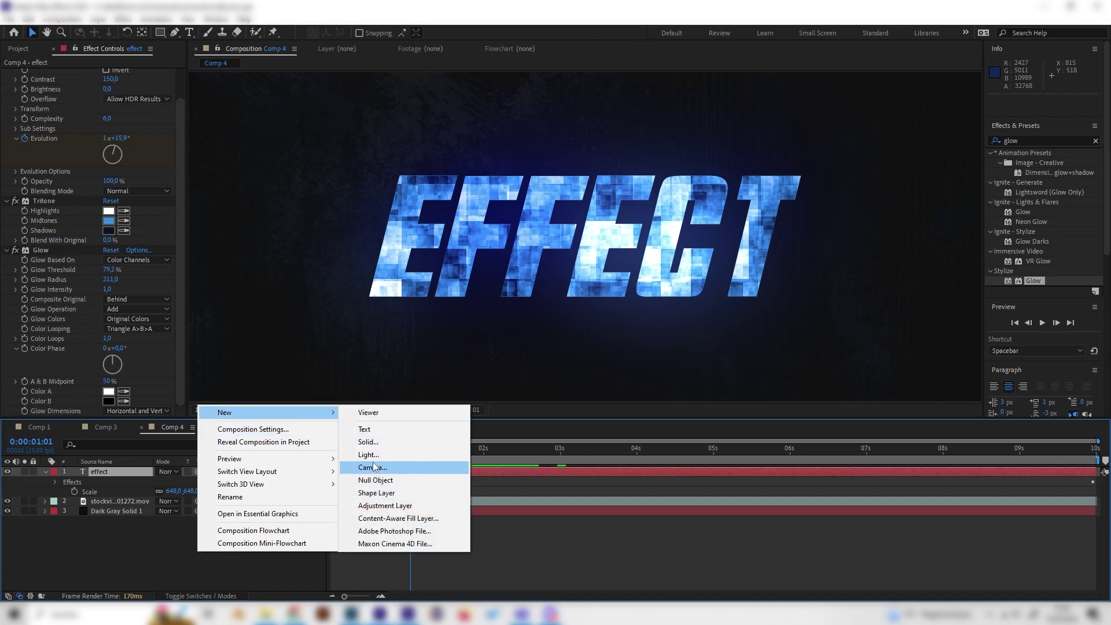
pyautogui.click(370, 441)
pyautogui.click(189, 234)
pyautogui.click(1029, 141)
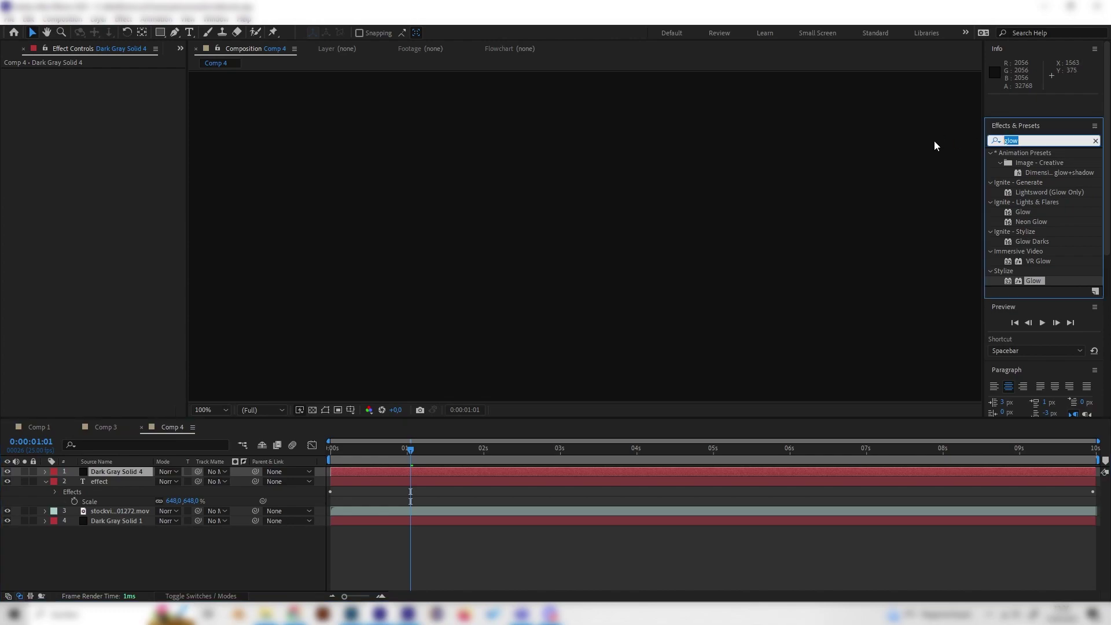
pyautogui.write('noi')
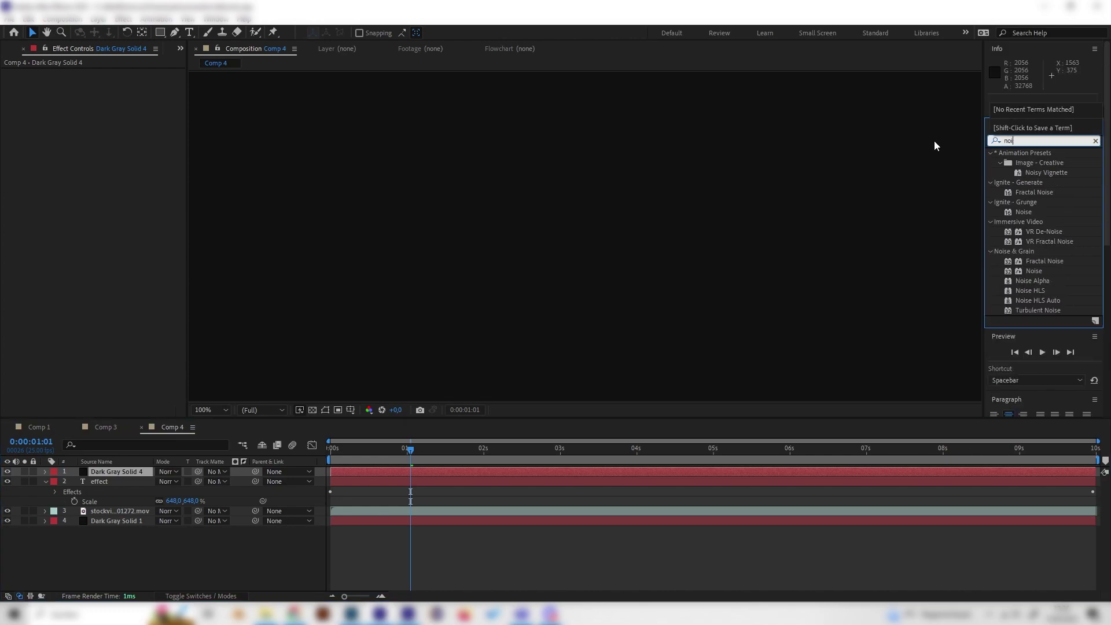
pyautogui.press('BackSpace')
pyautogui.press('BackSpace')
pyautogui.press('BackSpace')
pyautogui.write('turb')
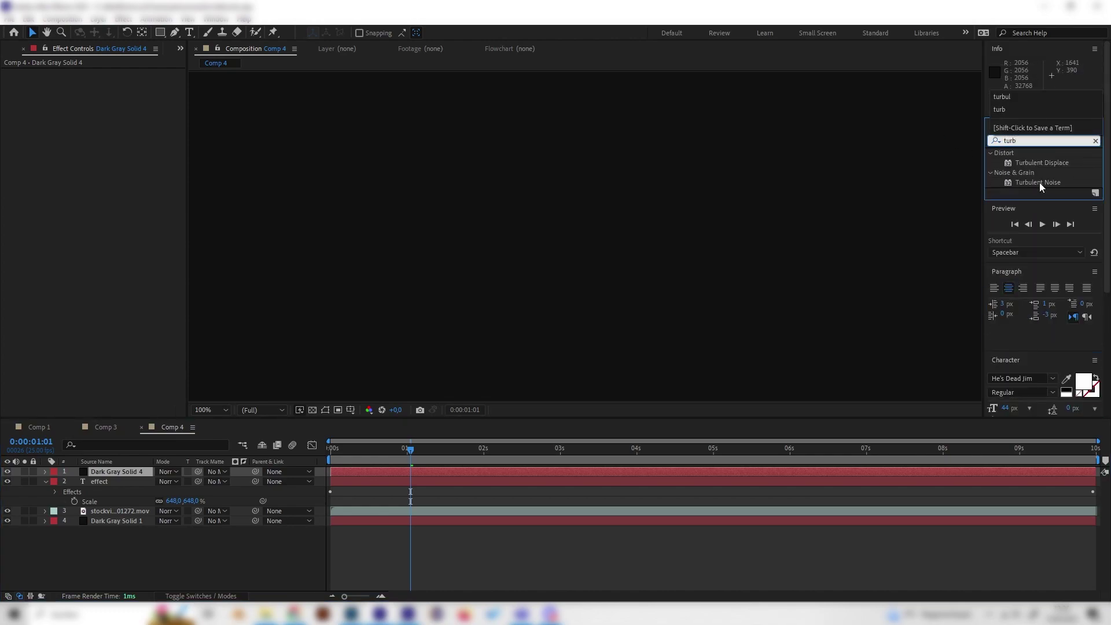
pyautogui.doubleClick(1042, 182)
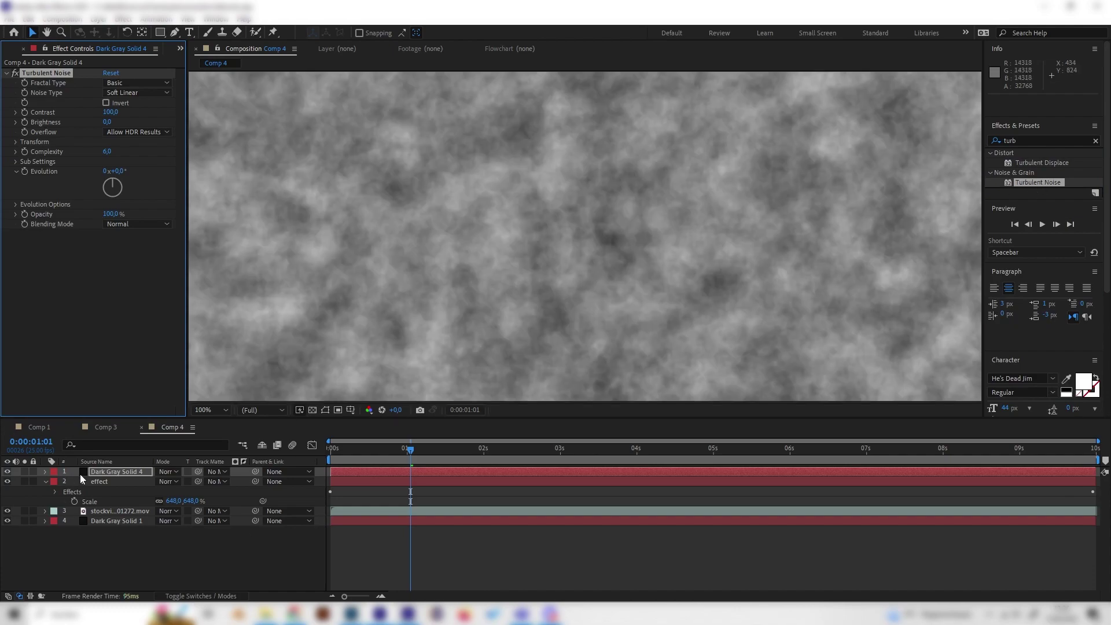
pyautogui.click(126, 482)
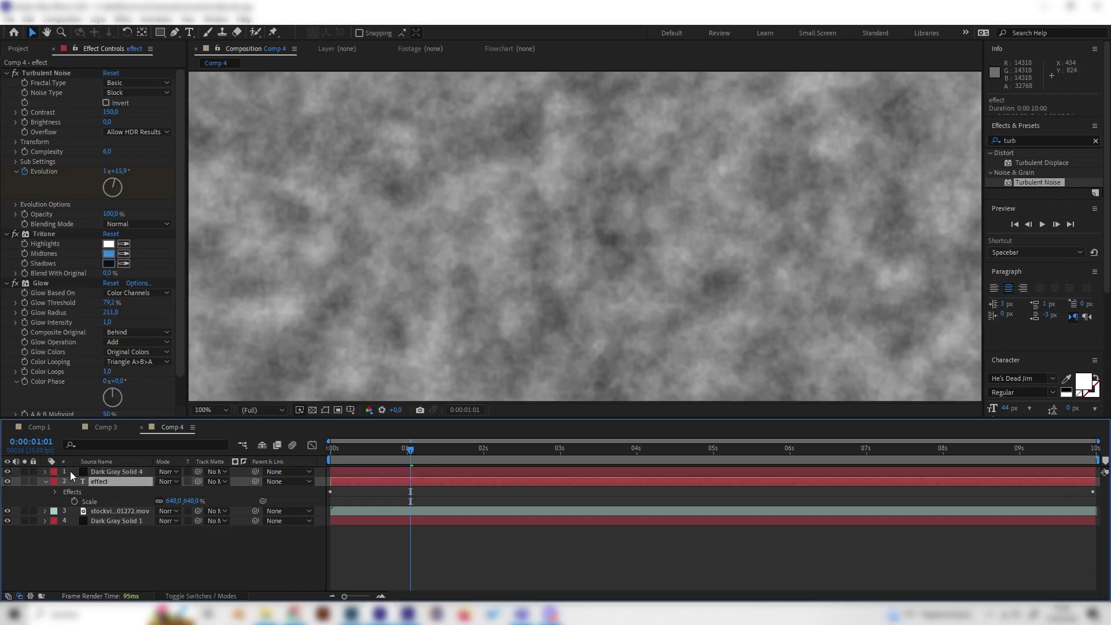
pyautogui.click(124, 474)
pyautogui.press(',')
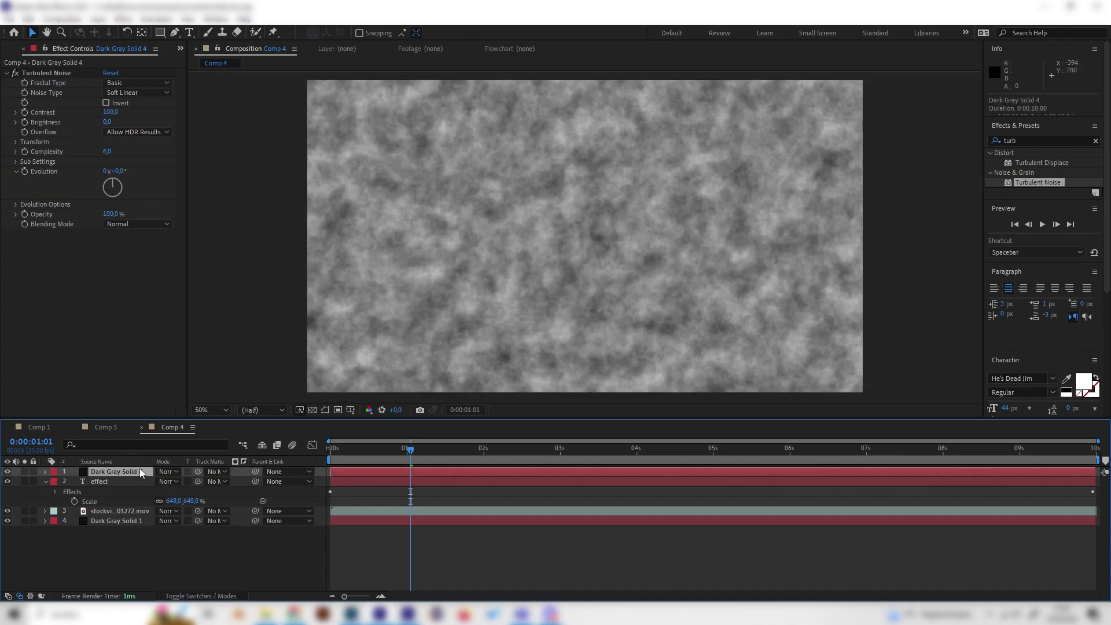
# Set the solid's noise to Block, Contrast 400, Complexity 3, with Uniform Scaling off
pyautogui.click(137, 93)
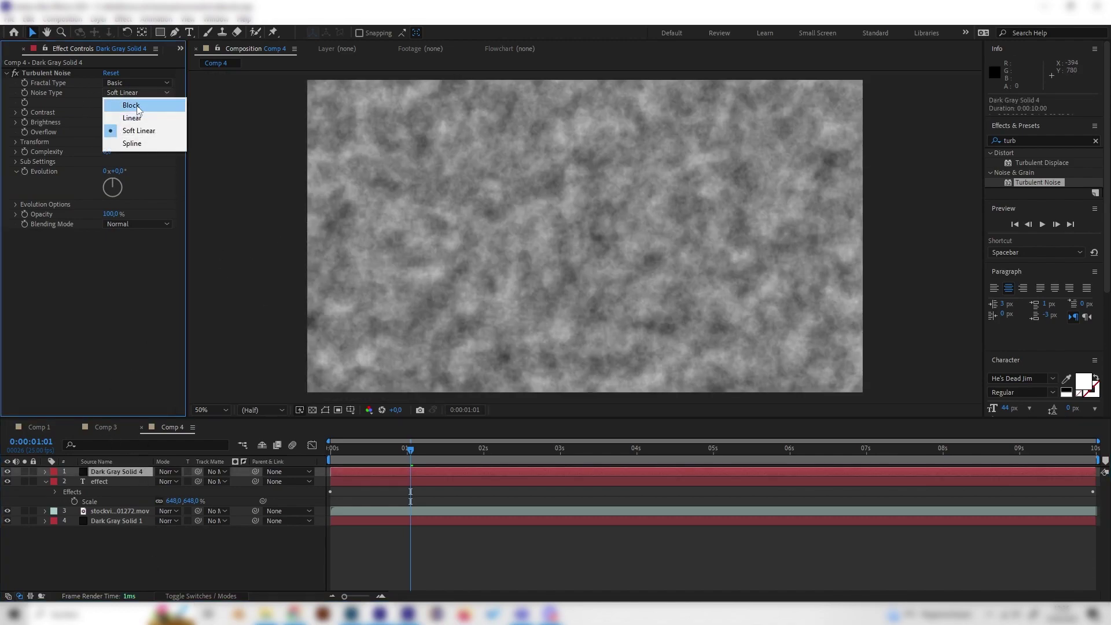
pyautogui.click(136, 103)
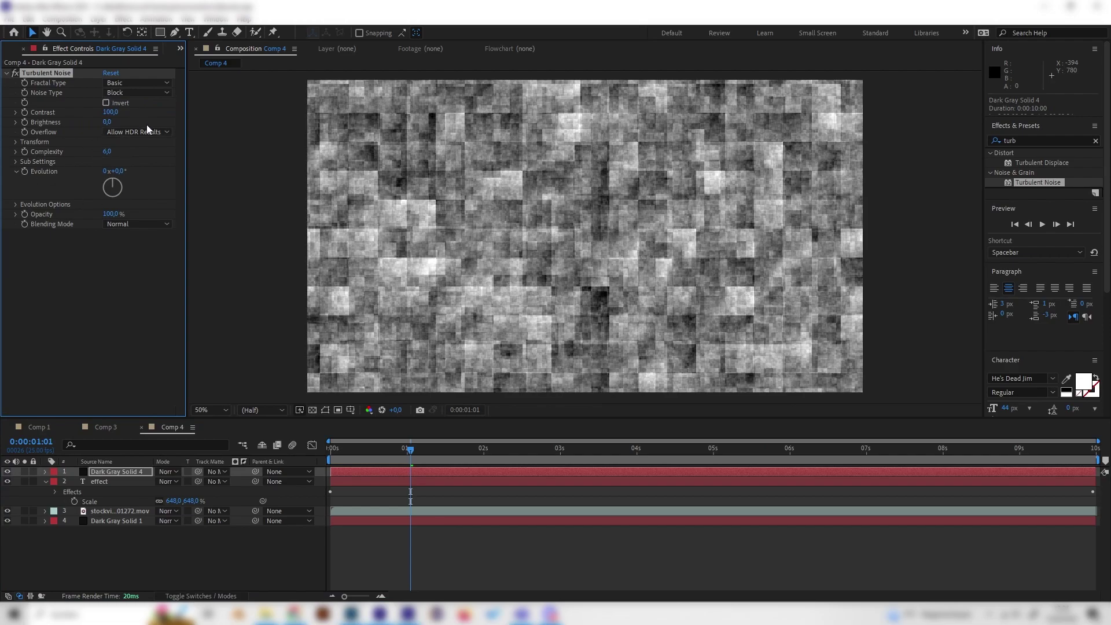
pyautogui.click(110, 113)
pyautogui.write('400')
pyautogui.press('Return')
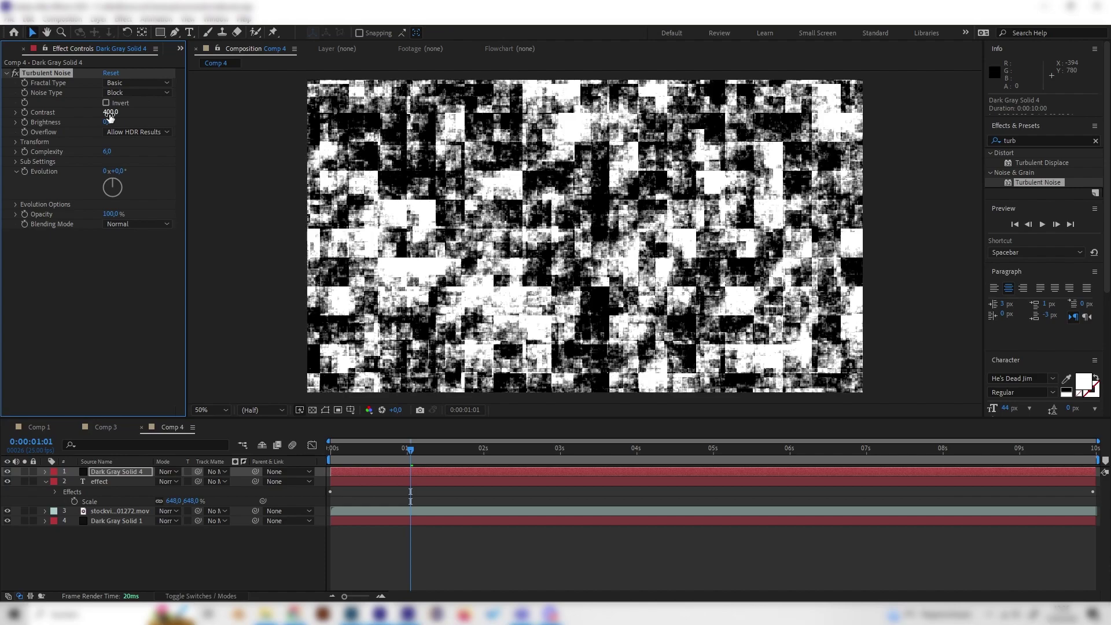
pyautogui.click(107, 122)
pyautogui.write('3')
pyautogui.press('Return')
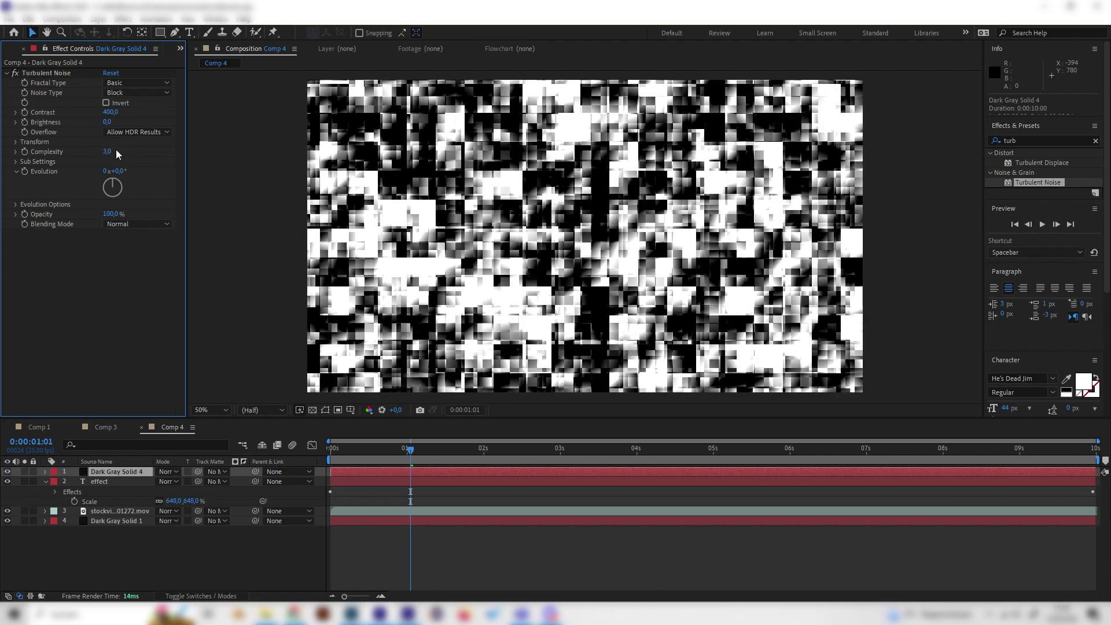
pyautogui.click(20, 142)
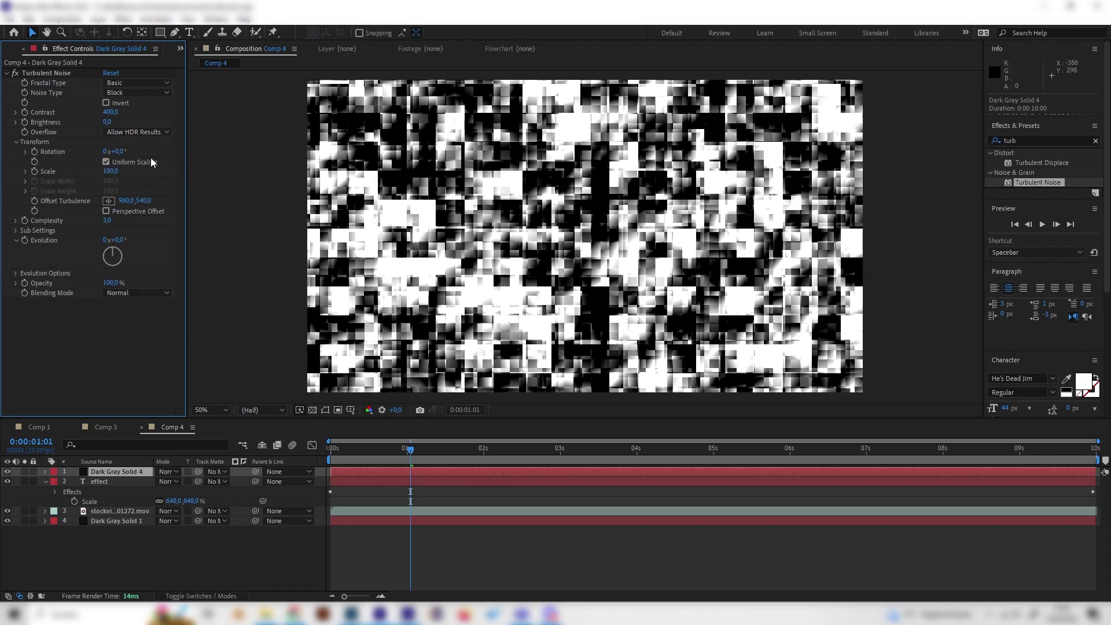
pyautogui.click(105, 162)
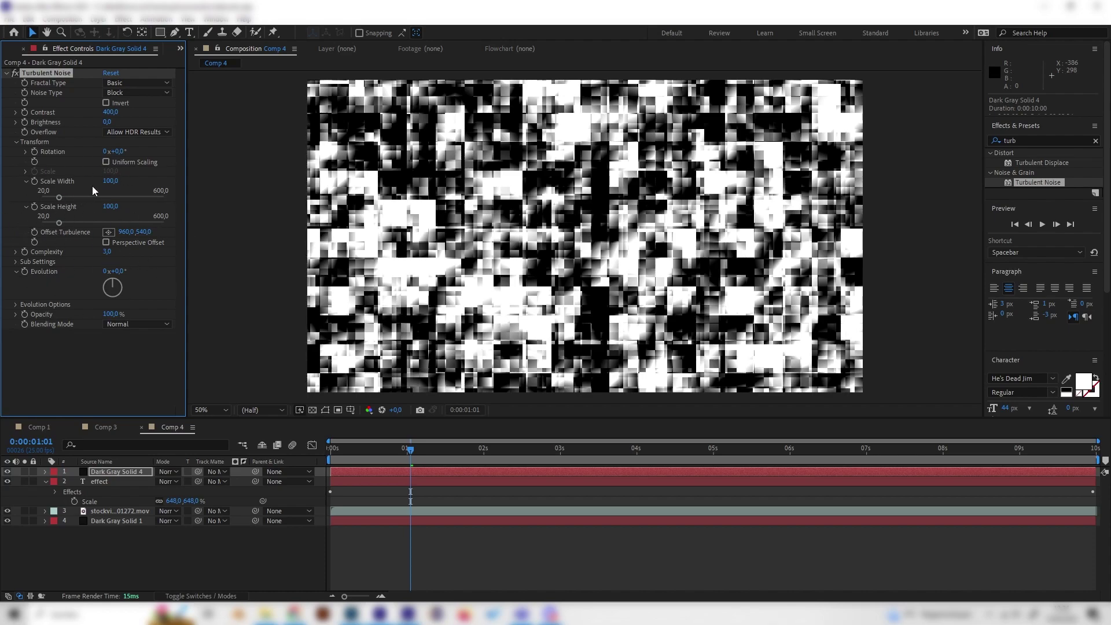
# Set the Turbulent Noise Scale Width to 1000 to stretch the blocks into horizontal streaks
pyautogui.click(110, 181)
pyautogui.write('1000')
pyautogui.press('Return')
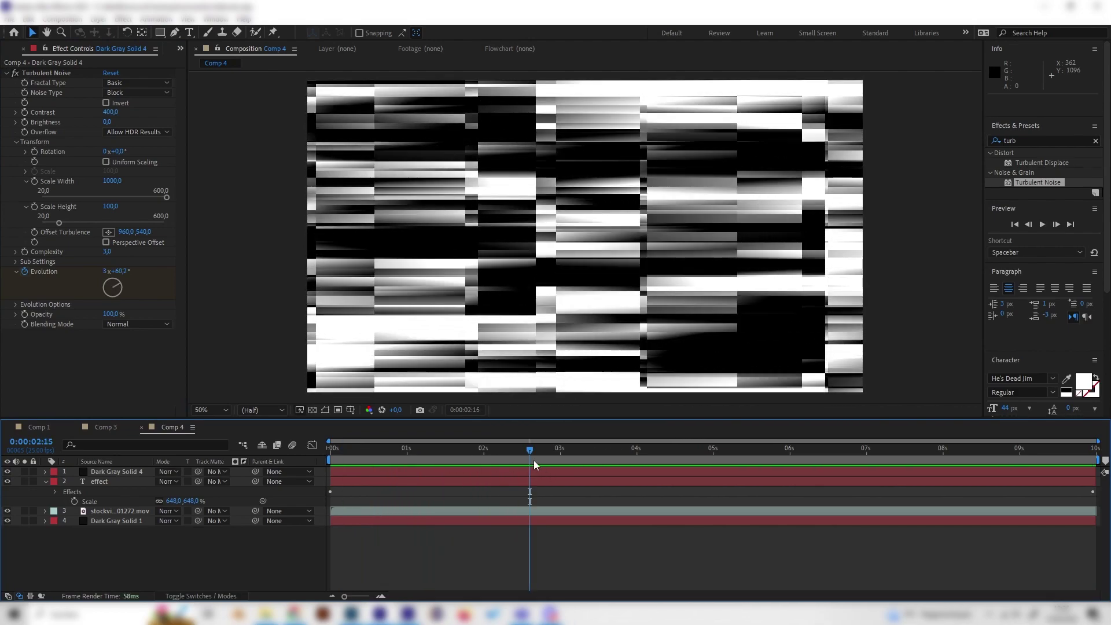
# Pre-compose the Dark Gray Solid 4 noise layer into Dark Gray Solid 4 Comp 1
pyautogui.rightClick(112, 474)
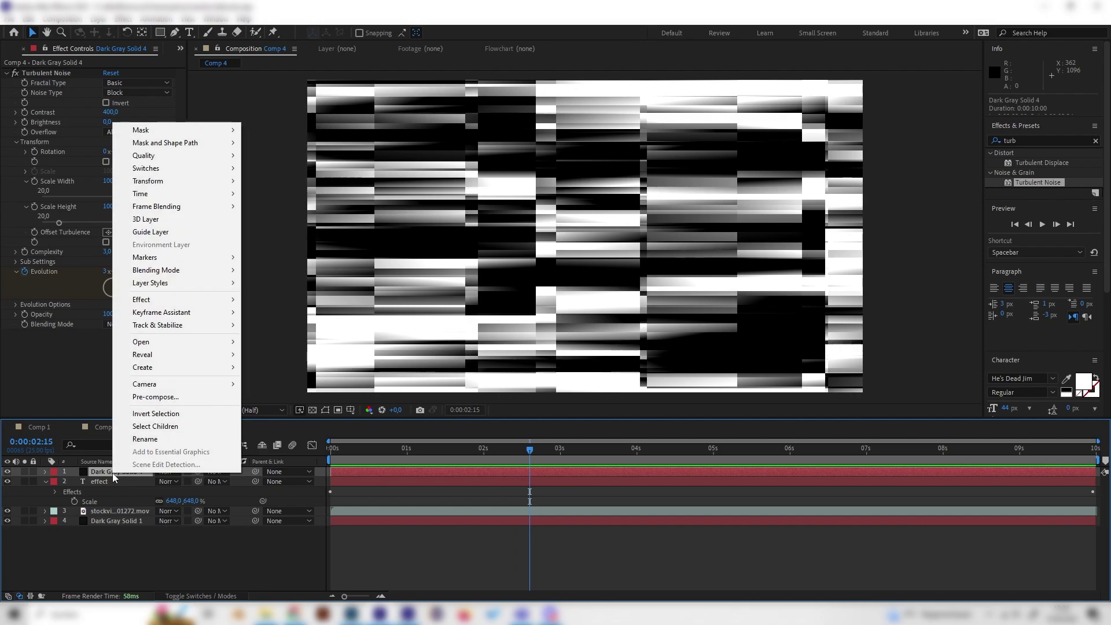
pyautogui.click(162, 392)
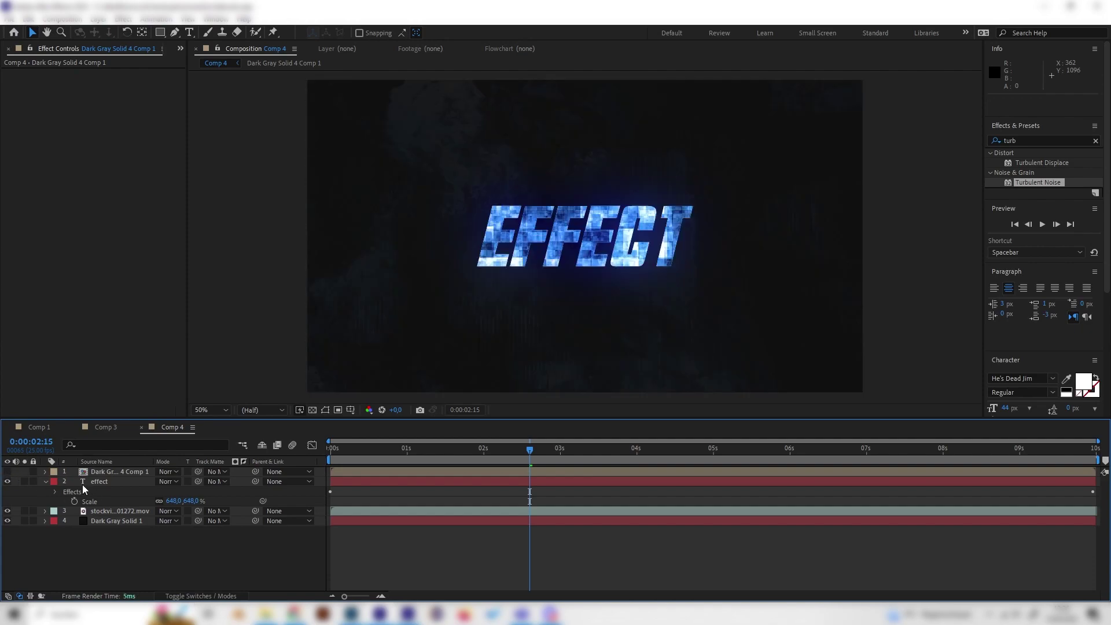
# Hide the noise precomp and apply Displacement Map to the effect text layer via a 'disp' search
pyautogui.click(99, 481)
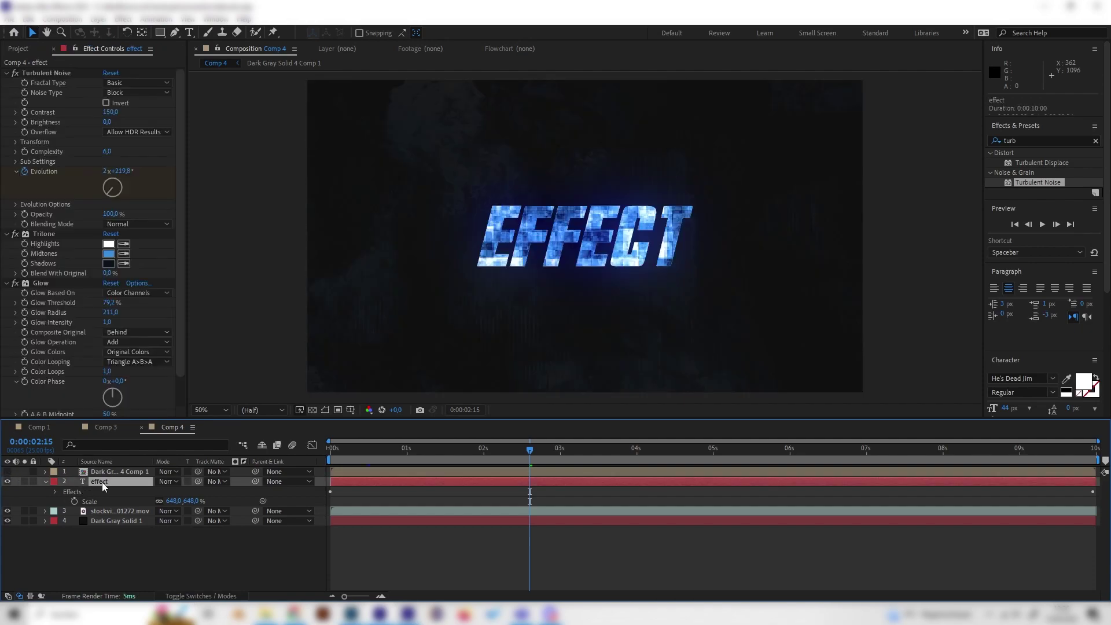
pyautogui.doubleClick(1037, 142)
pyautogui.write('d')
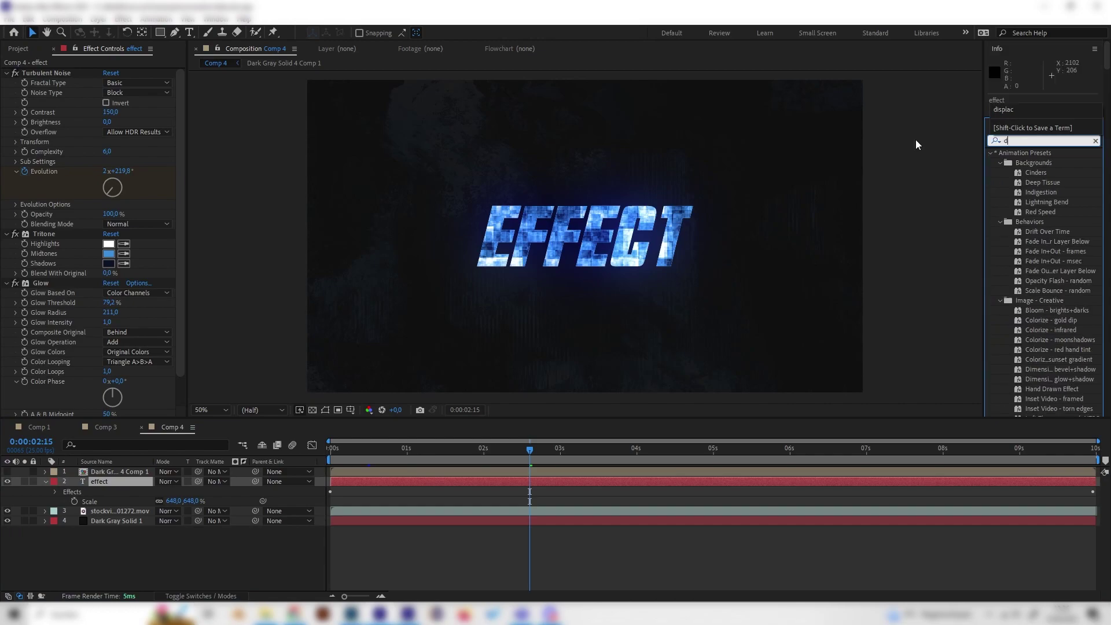
pyautogui.write('isp')
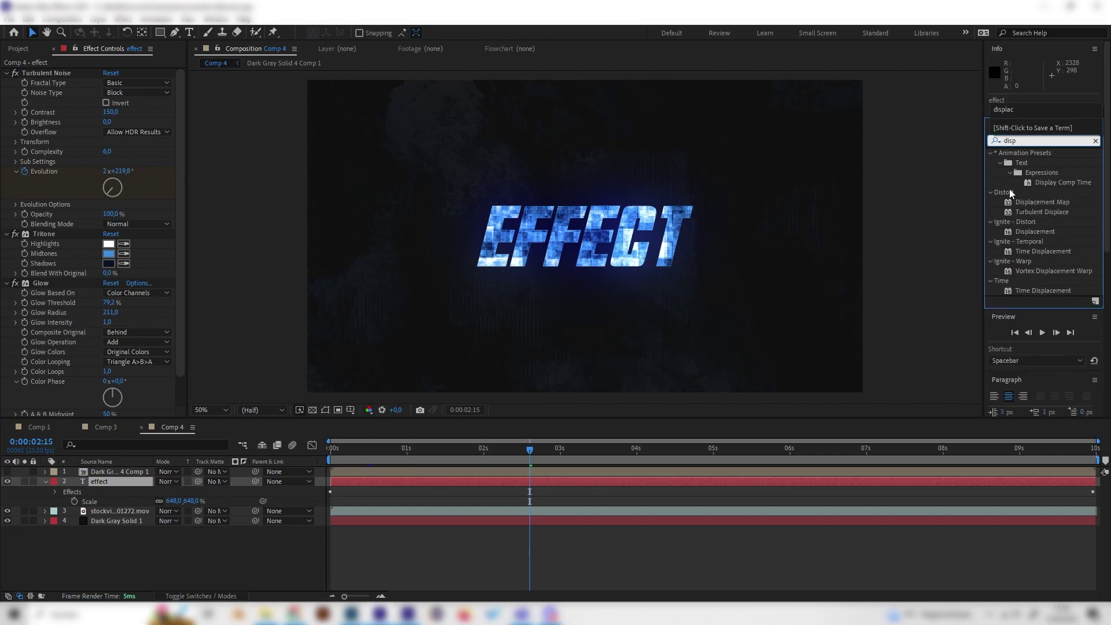
pyautogui.click(1042, 201)
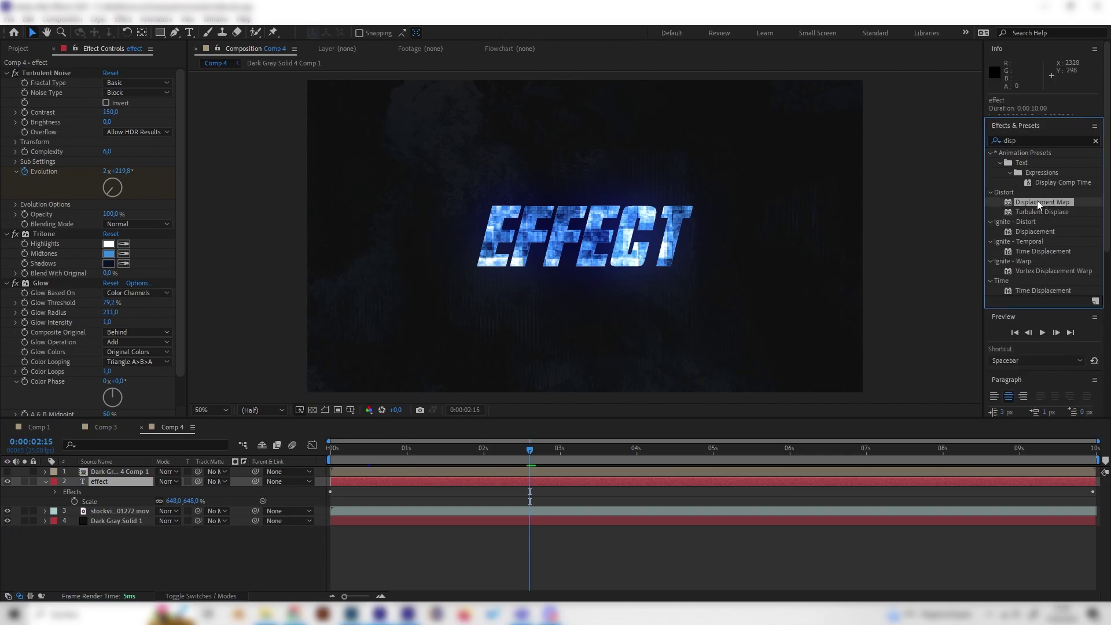
pyautogui.doubleClick(1036, 201)
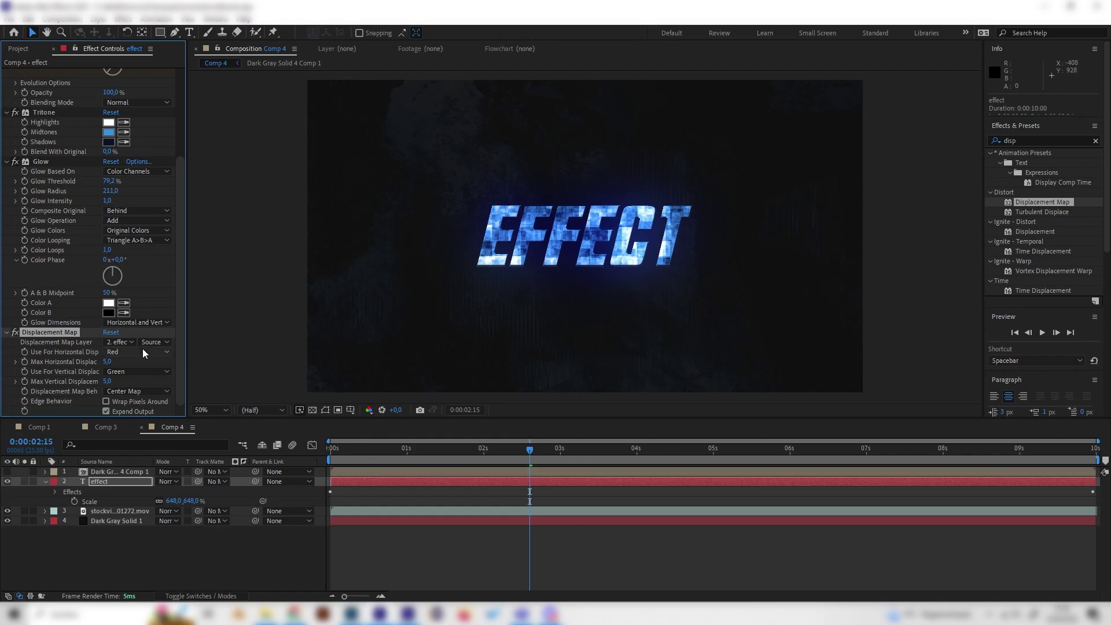
# Set Displacement Map Layer to Dark Gray Solid 4 Comp 1 and check the distortion at 0:00:05:04
pyautogui.click(121, 342)
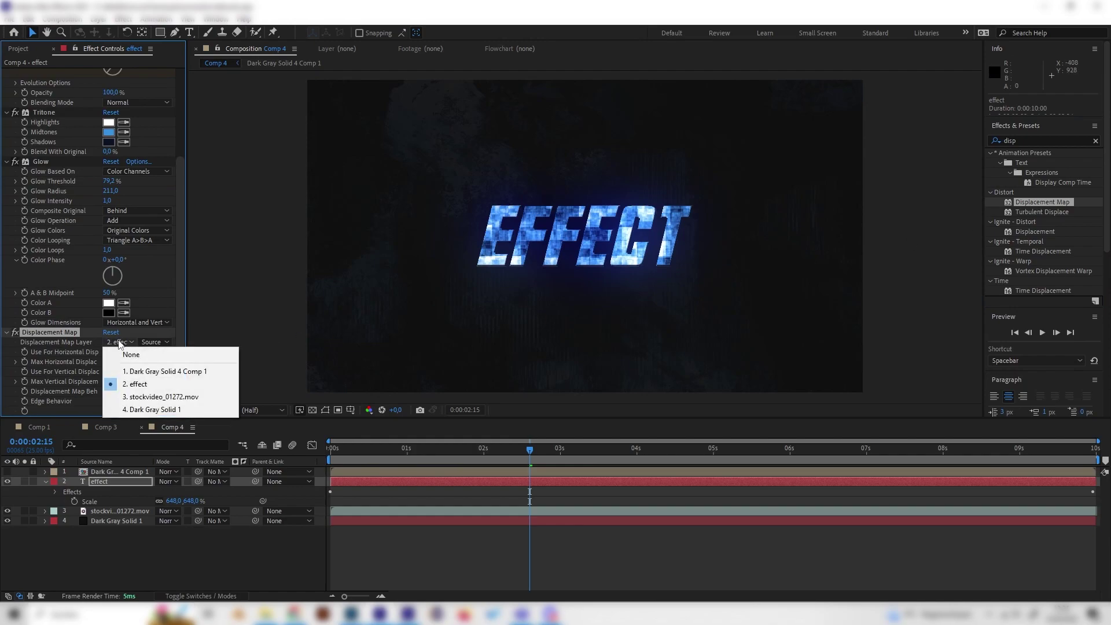
pyautogui.click(139, 372)
pyautogui.moveTo(454, 447); pyautogui.dragTo(726, 448)
# View at 100% and set Max Vertical Displacement to 1, then preview around 0:00:02:20
pyautogui.press('.')
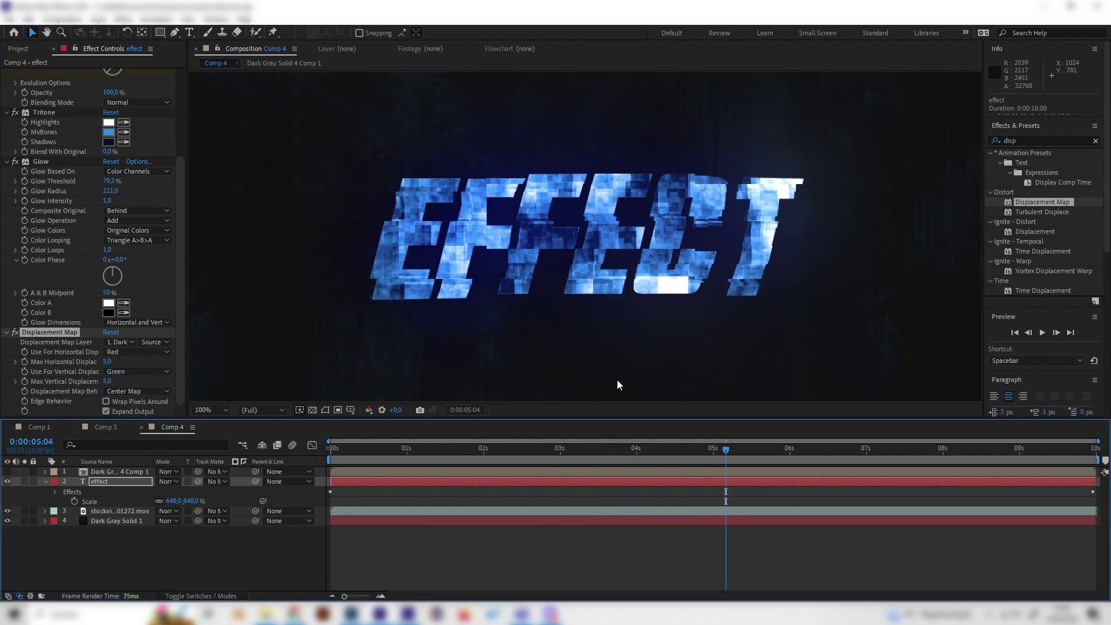
pyautogui.moveTo(526, 451)
pyautogui.mouseDown()
pyautogui.moveTo(467, 450)
pyautogui.moveTo(546, 449)
pyautogui.mouseUp()
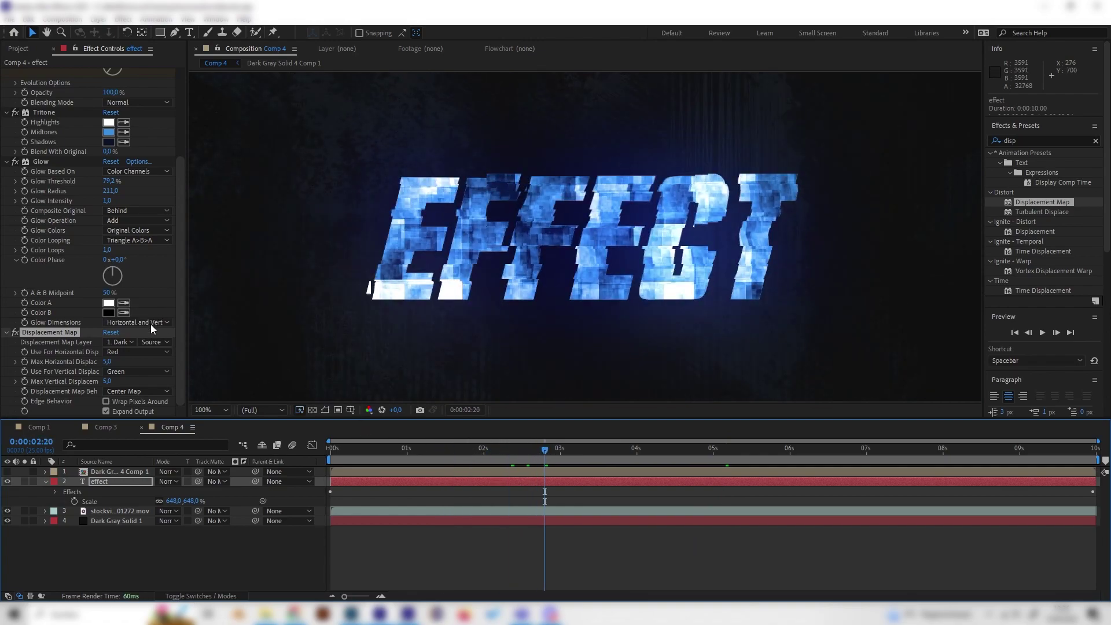
pyautogui.click(107, 382)
pyautogui.write('1')
pyautogui.press('Return')
pyautogui.press('space')
pyautogui.press('space')
pyautogui.press('space')
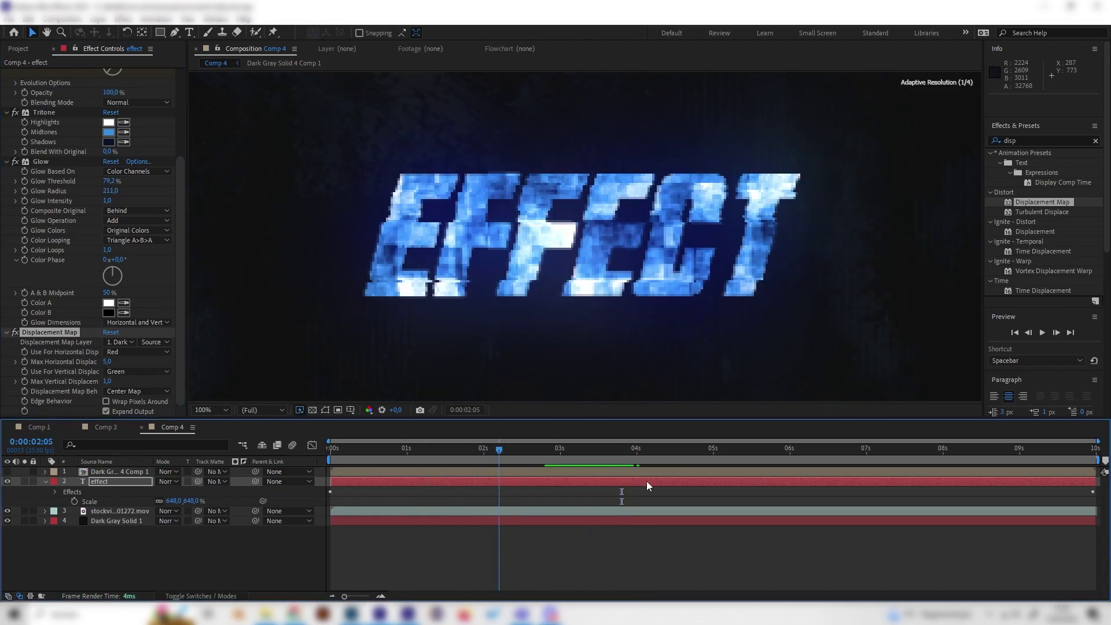
# Set Max Horizontal Displacement to 4 and preview the animation from 0:00:01:17
pyautogui.click(108, 362)
pyautogui.write('450')
pyautogui.press('Return')
pyautogui.click(112, 361)
pyautogui.write('4')
pyautogui.press('Return')
pyautogui.click(459, 460)
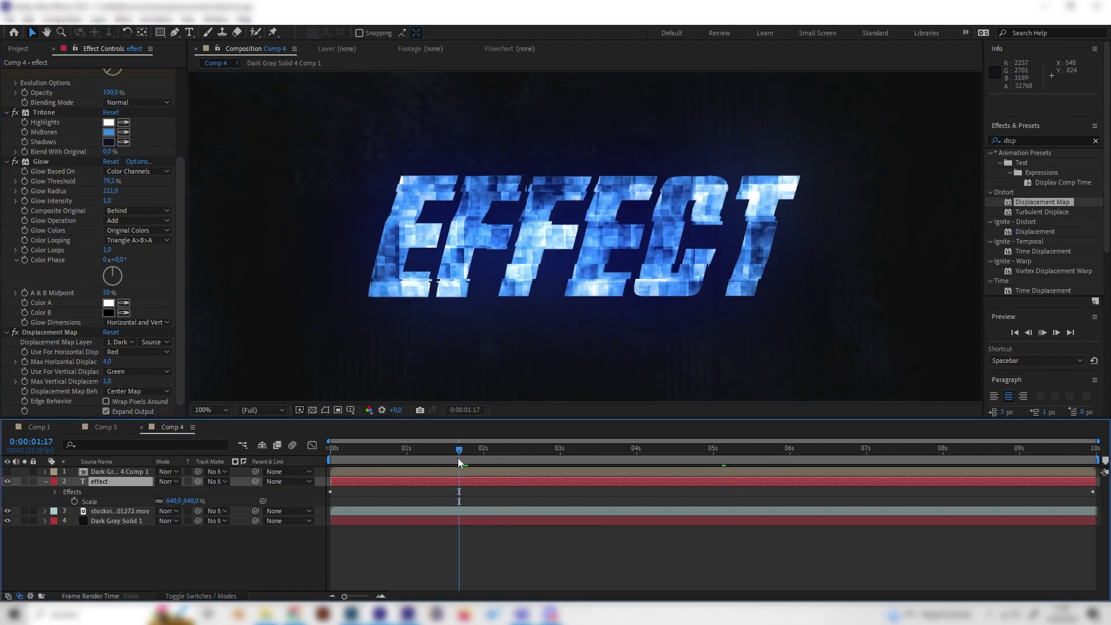
pyautogui.press('space')
pyautogui.press('space')
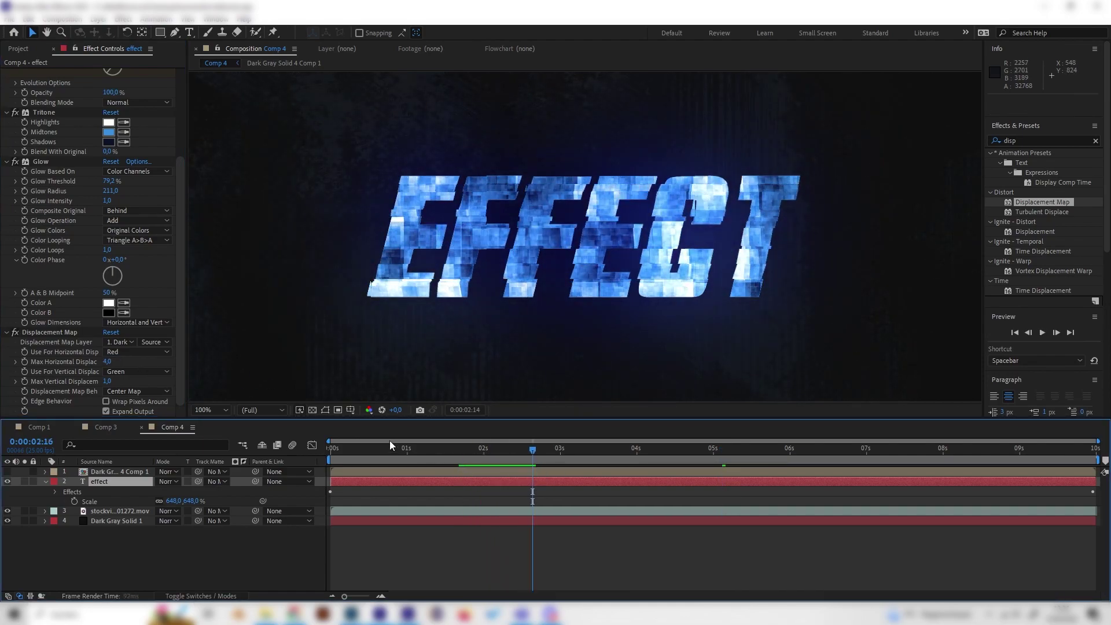
# Compare against Comp 3, then return to Comp 4 with the effect layer selected
pyautogui.click(113, 428)
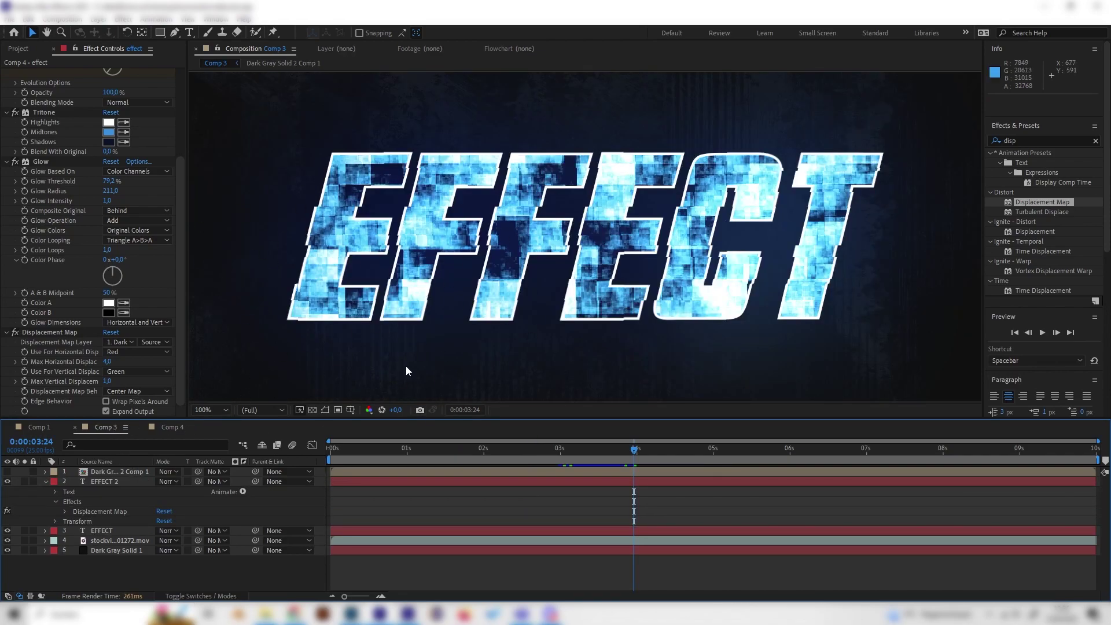
pyautogui.click(172, 427)
pyautogui.click(176, 563)
pyautogui.click(105, 484)
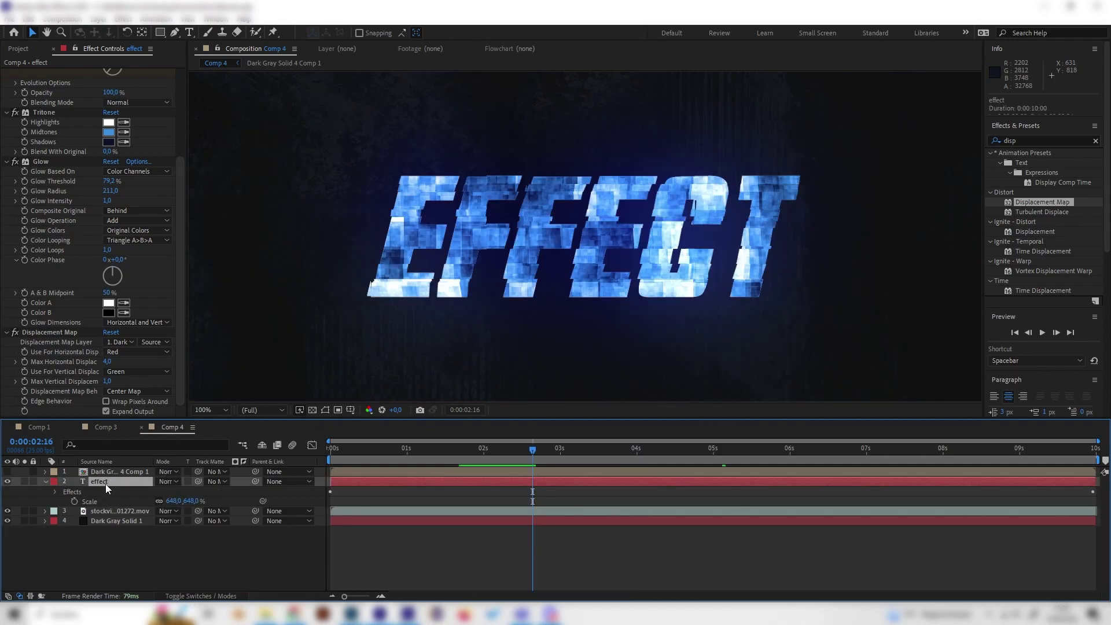
# Duplicate the effect layer and delete Turbulent Noise, Tritone and Glow from the copy, keeping Displacement Map
pyautogui.hotkey('ctrl', 'd')
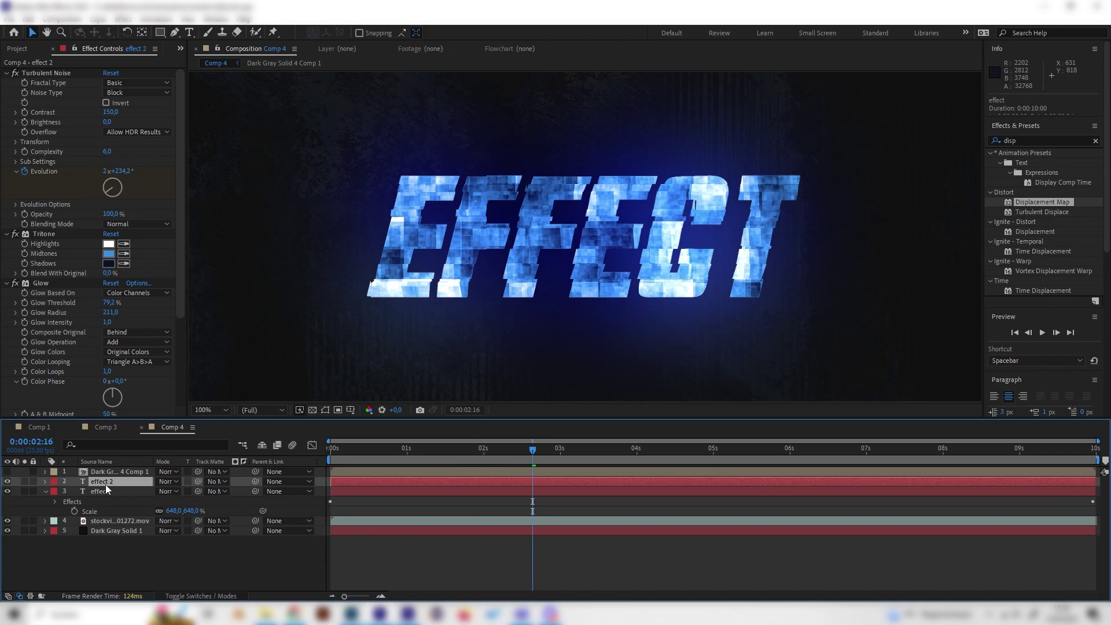
pyautogui.click(47, 74)
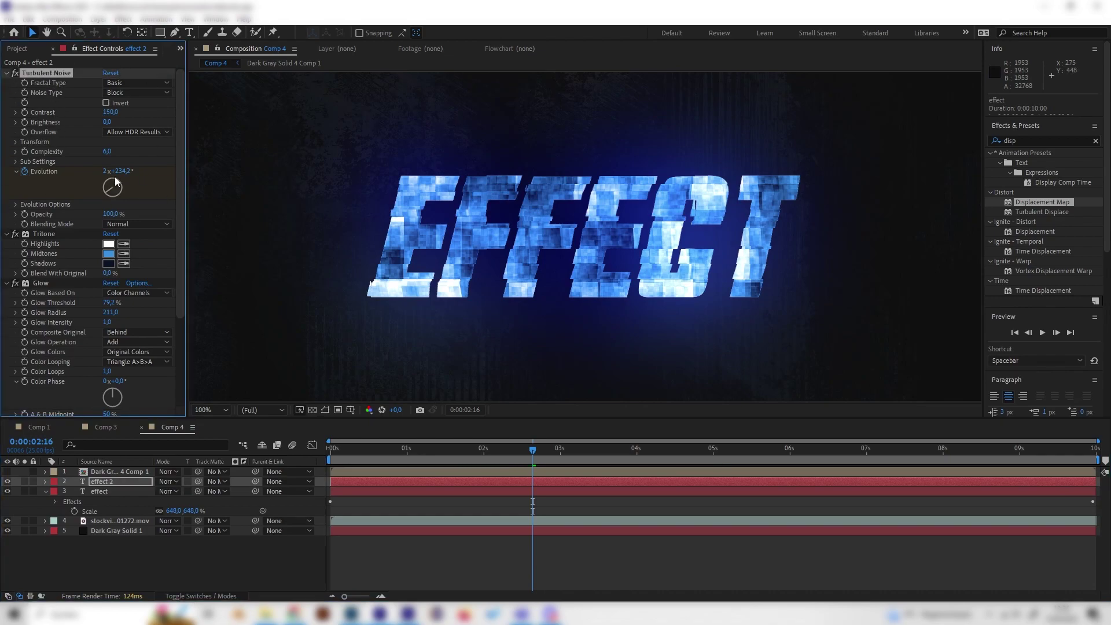
pyautogui.scroll(-5, 93, 376)
pyautogui.scroll(5, 67, 332)
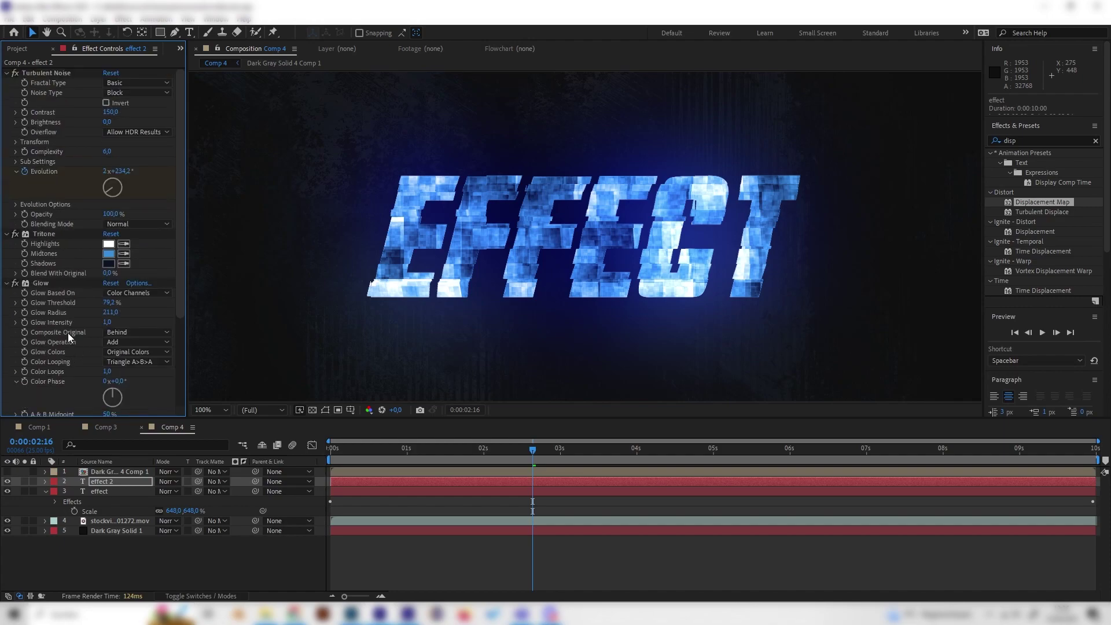
pyautogui.click(37, 74)
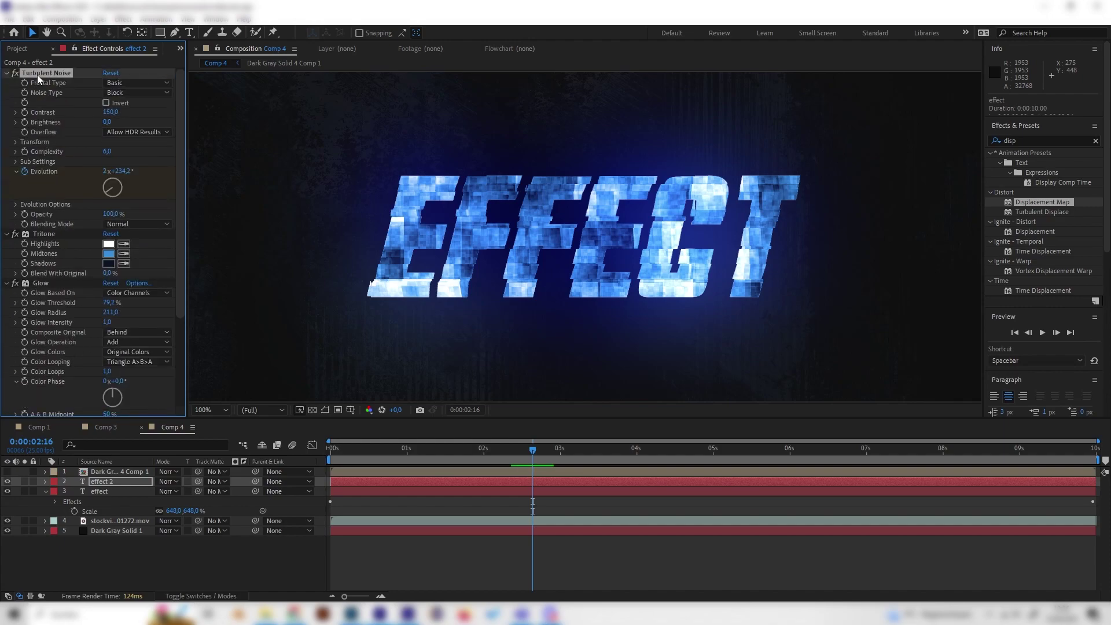
pyautogui.press('Delete')
pyautogui.click(48, 73)
pyautogui.press('Delete')
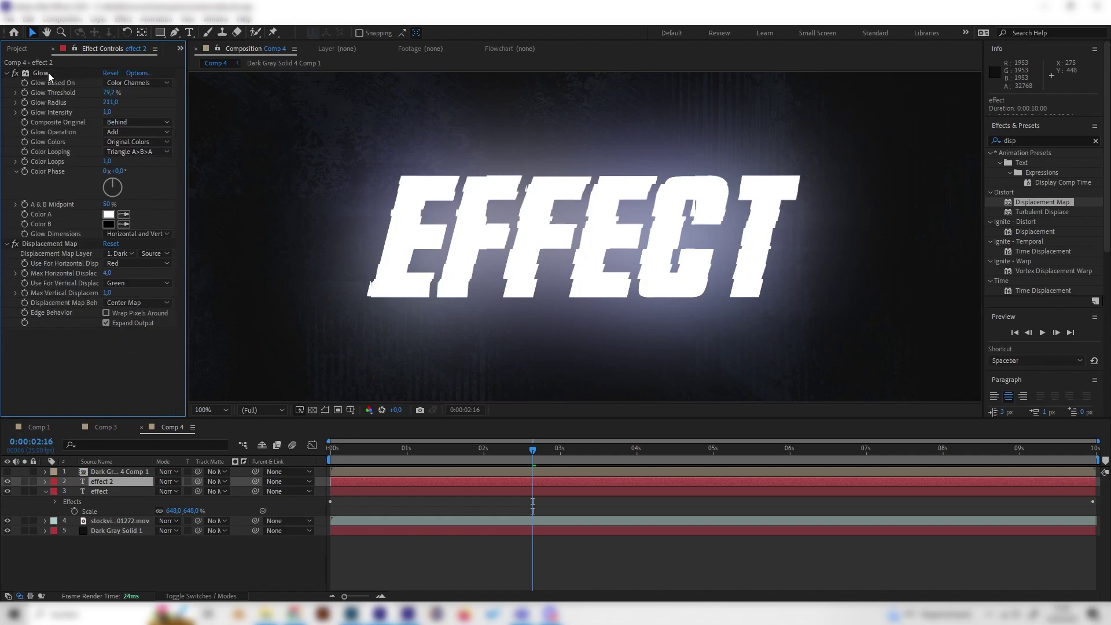
pyautogui.click(48, 73)
pyautogui.press('Delete')
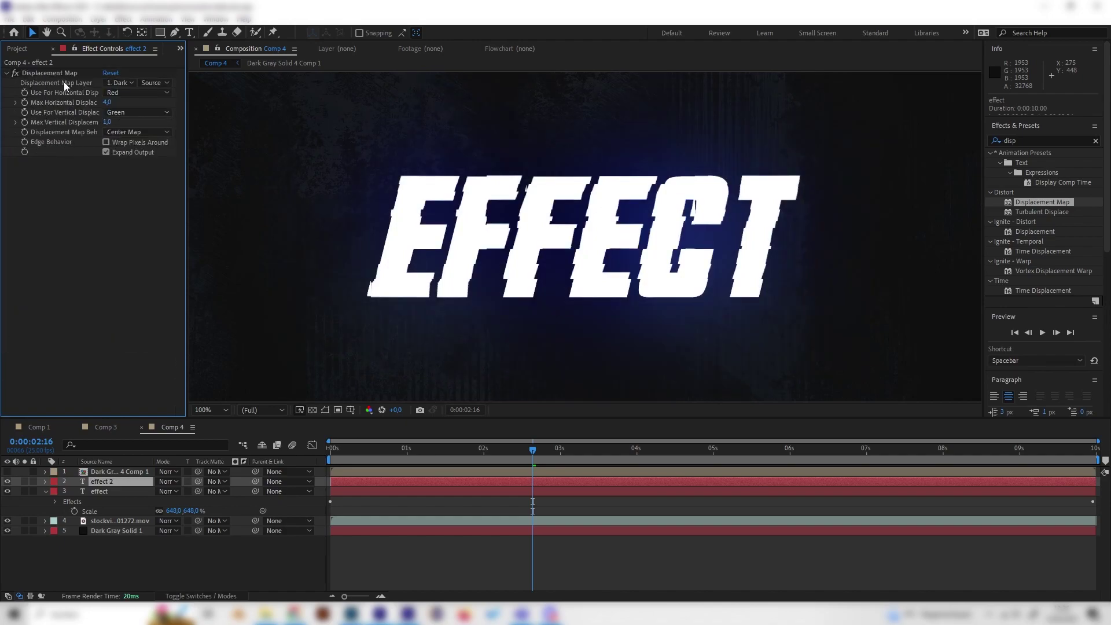
pyautogui.click(62, 74)
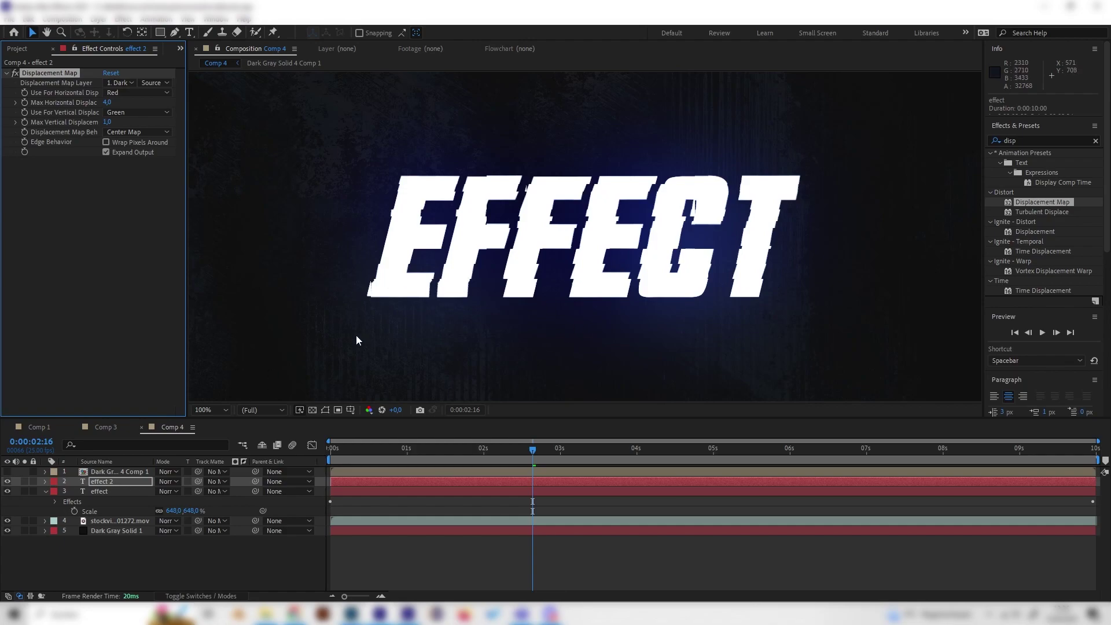
# Swap fill and stroke on the copied text so it has no fill and a white stroke
pyautogui.scroll(-10, 1041, 324)
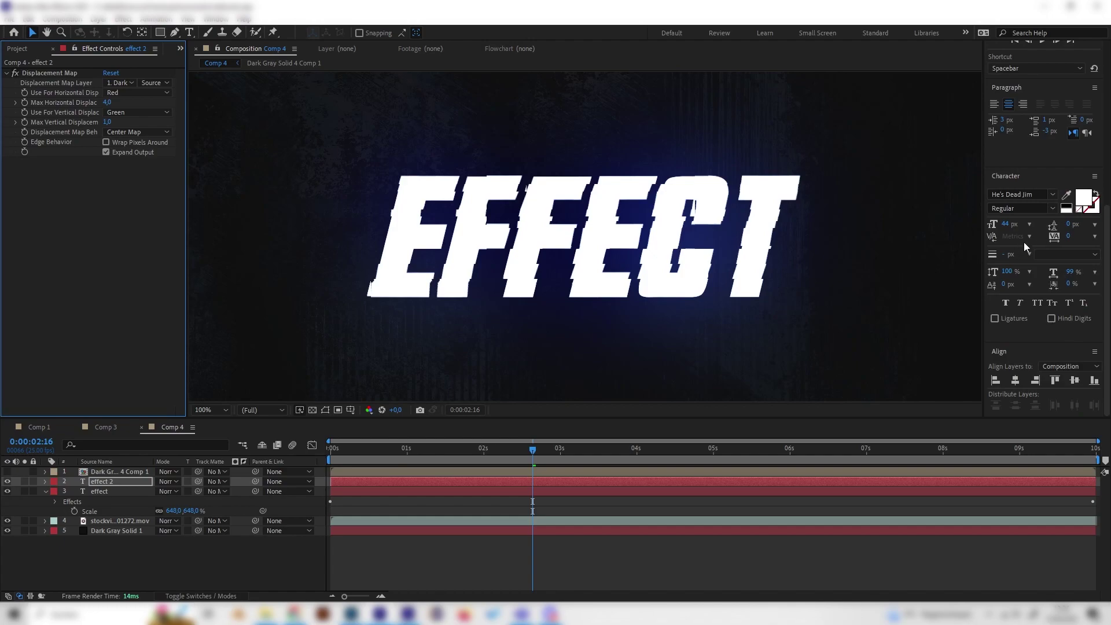
pyautogui.click(1095, 196)
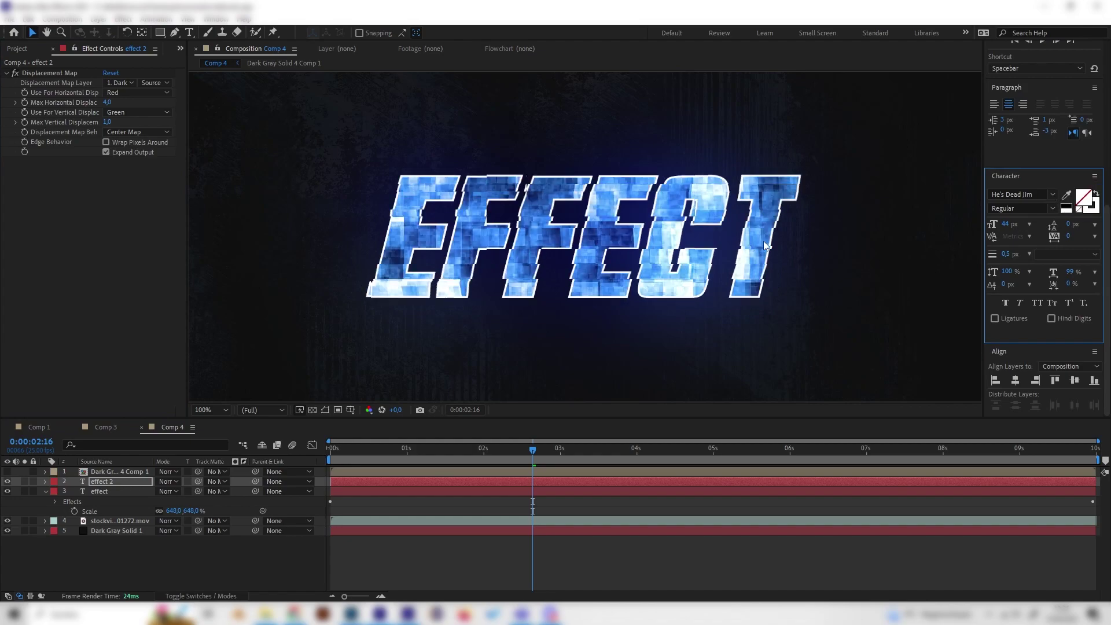
pyautogui.click(1083, 203)
pyautogui.click(291, 48)
# Keep the stroke width at 0,5 px and preview the outlined glitch text from near the start
pyautogui.moveTo(504, 455); pyautogui.dragTo(355, 457)
pyautogui.click(1029, 254)
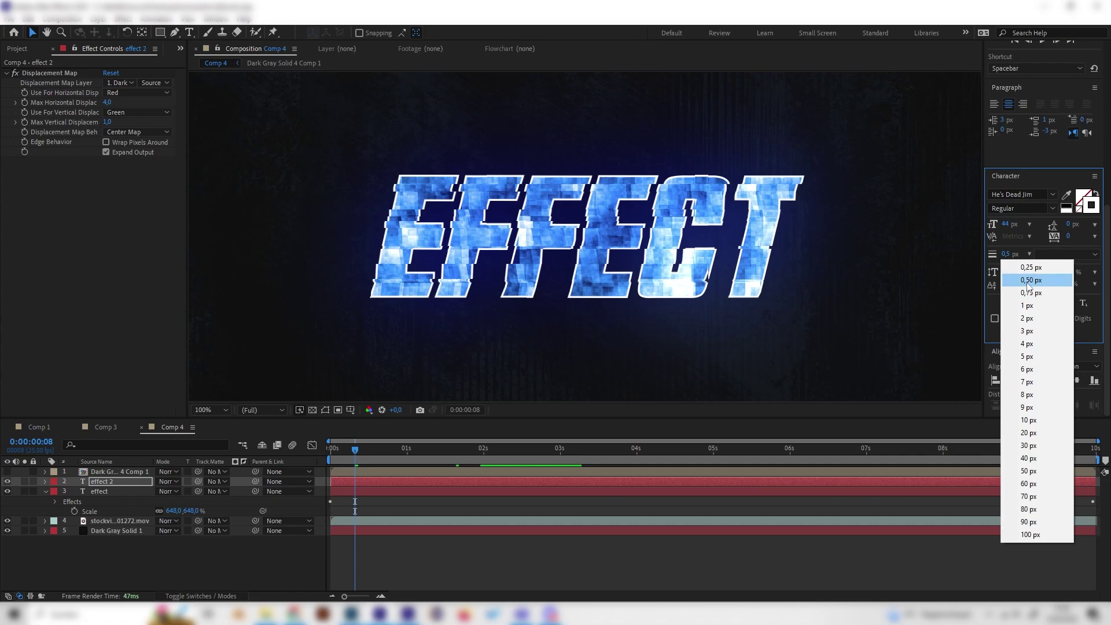
pyautogui.click(1028, 283)
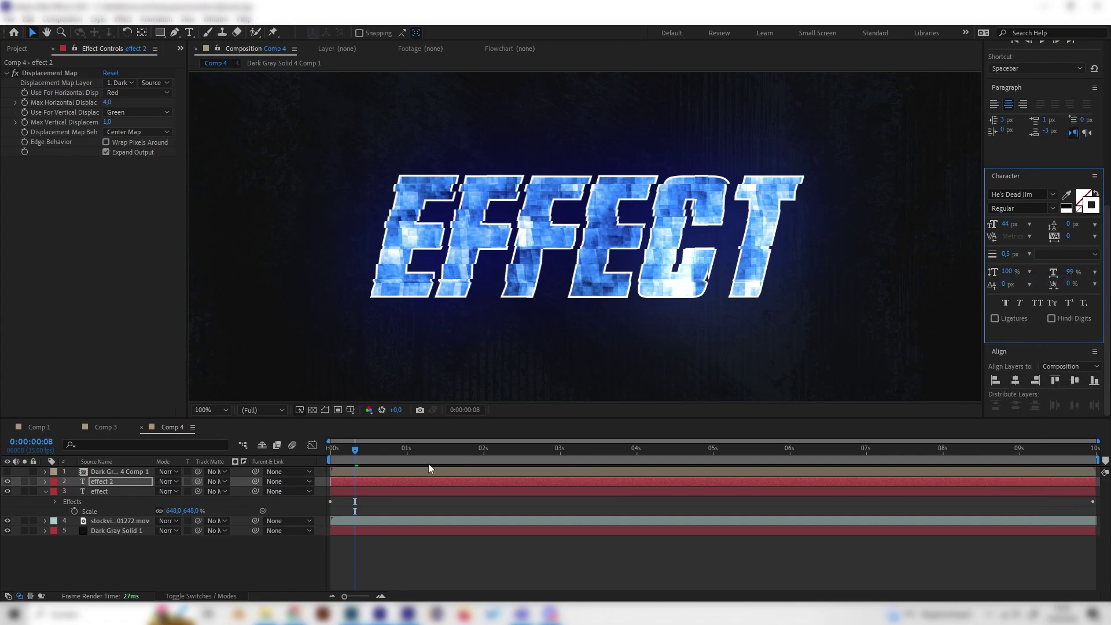
pyautogui.press('space')
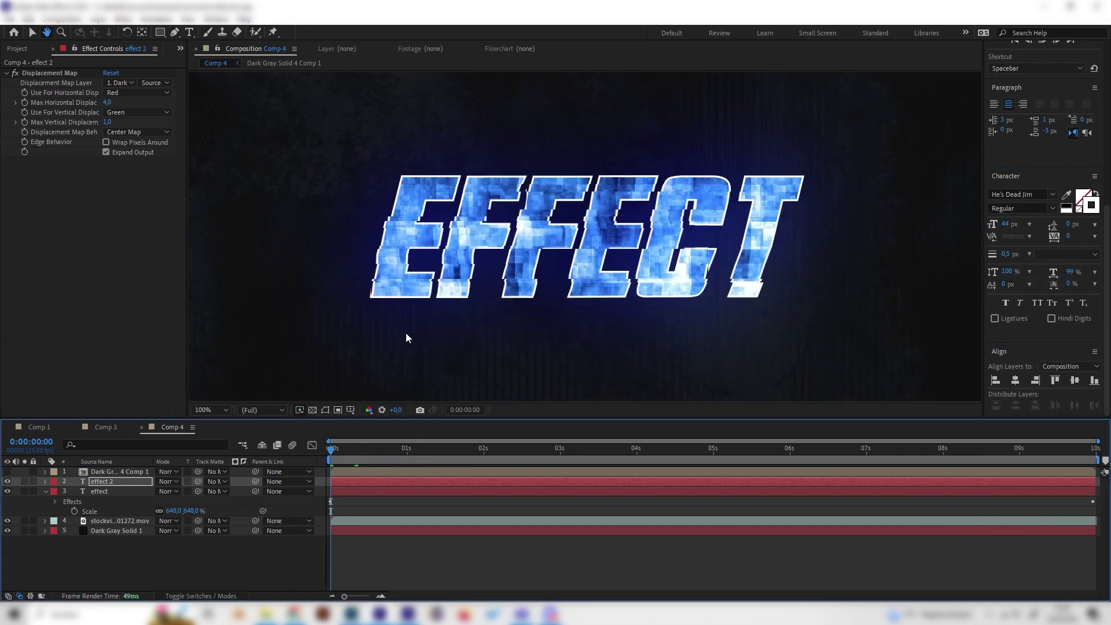